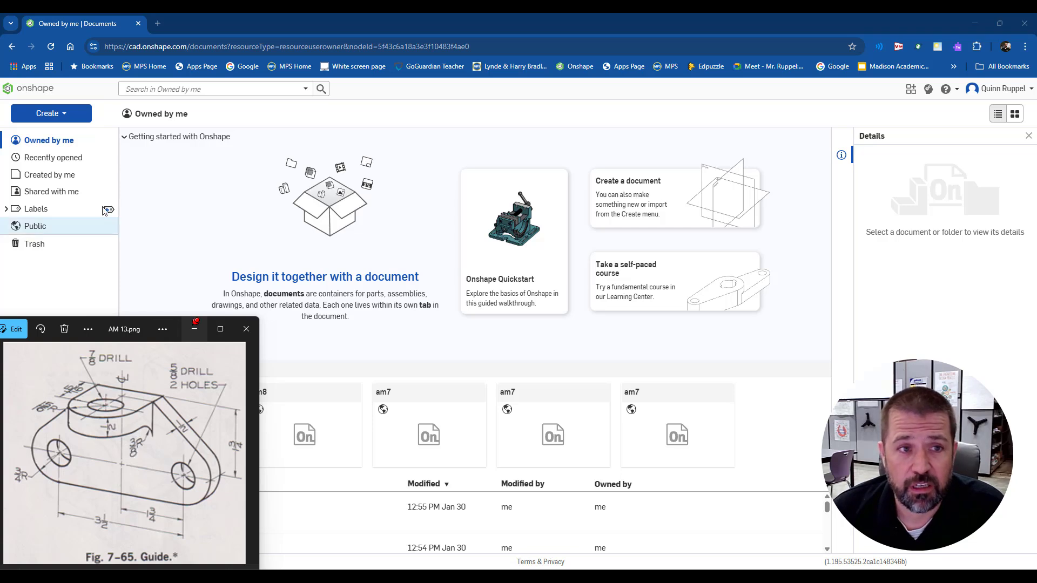
Create a new public document named Am13
click(49, 115)
click(54, 139)
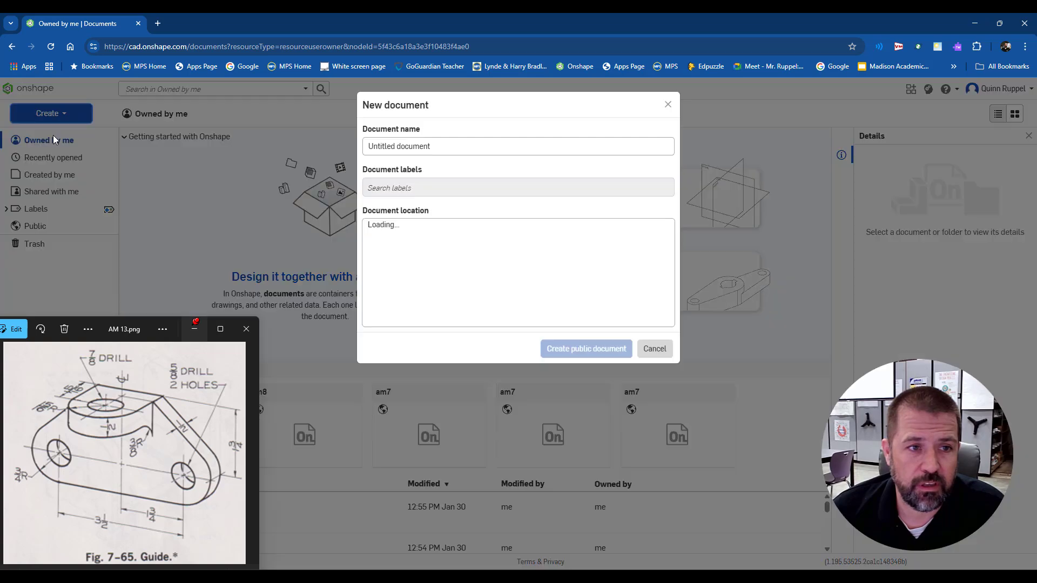
text(A)
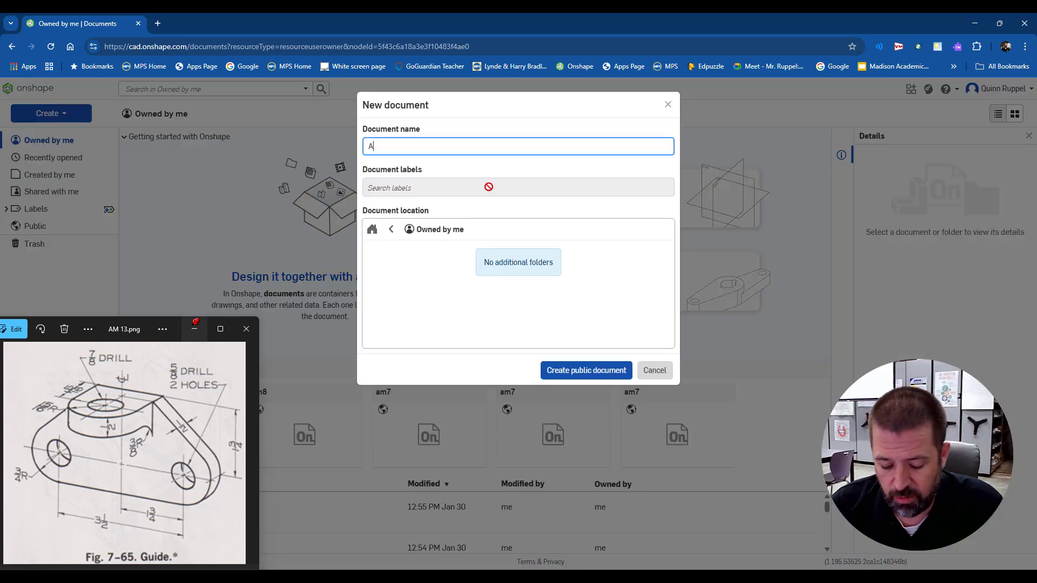
text(m13)
click(592, 370)
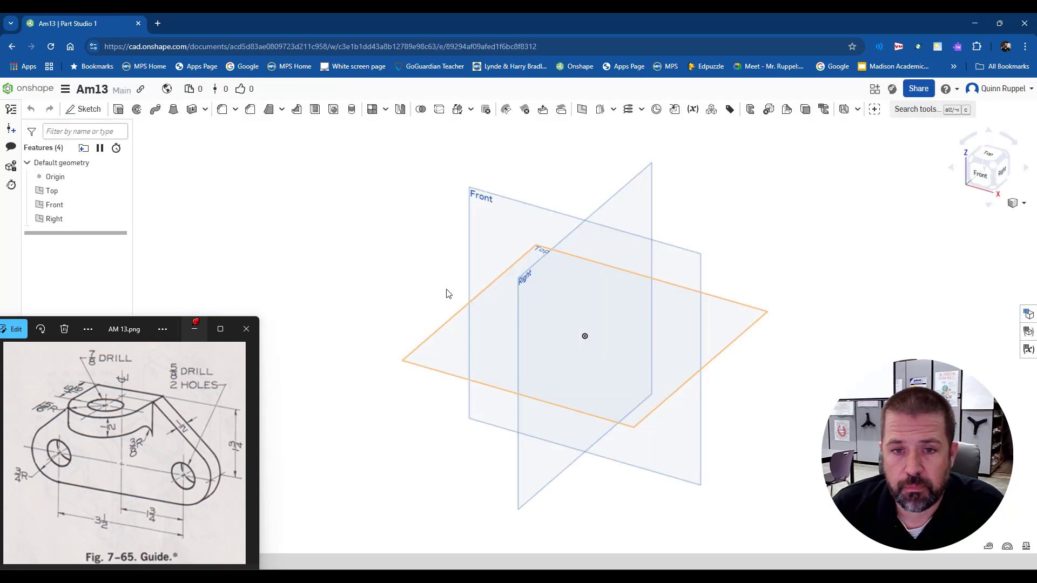
Start a sketch on the Front plane and hide the Top, Front and Right planes
click(84, 109)
click(512, 222)
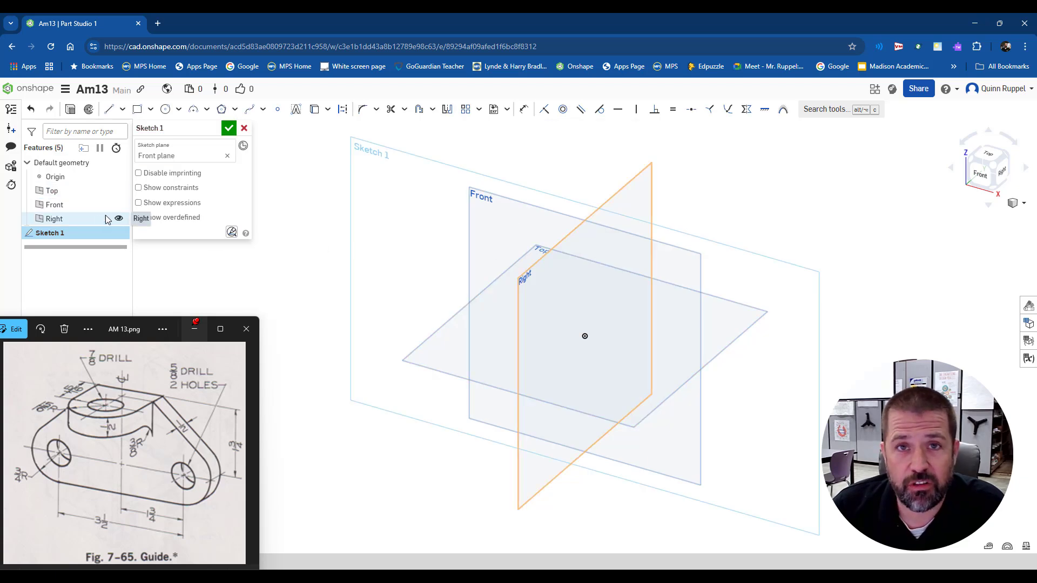
click(118, 190)
click(118, 204)
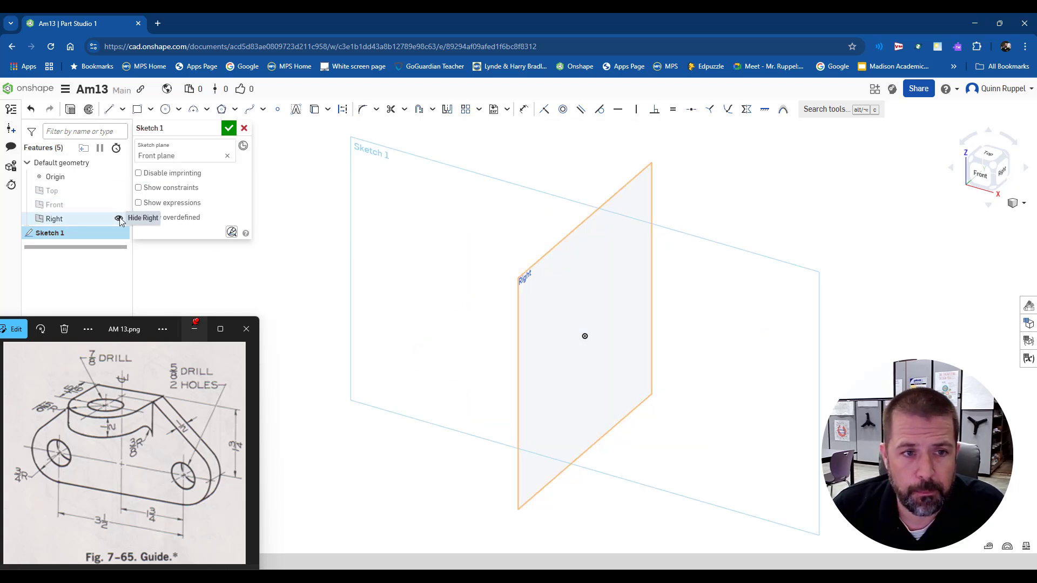
click(119, 219)
click(981, 175)
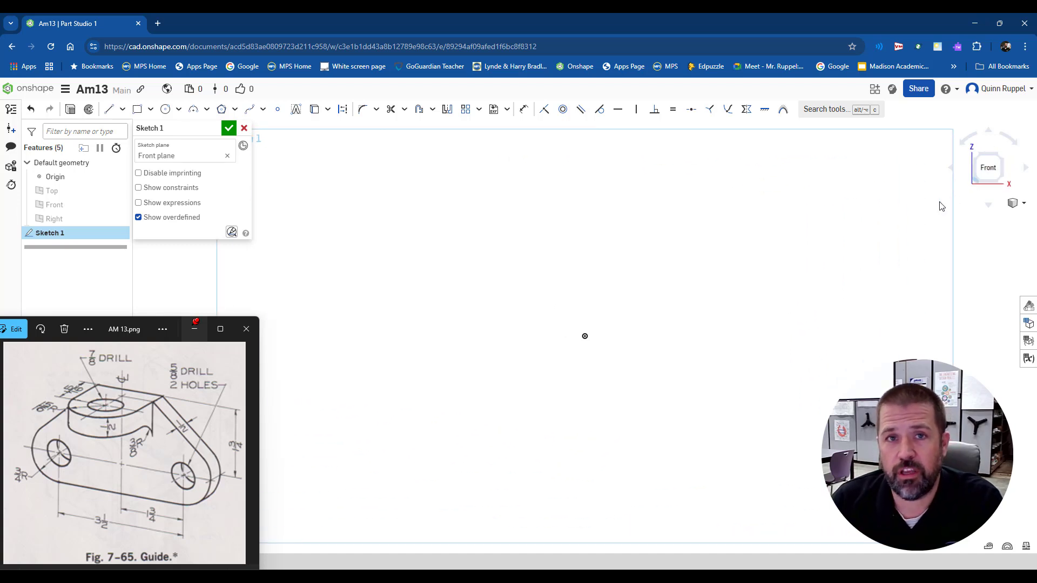
Sketch a circle centred on the origin with a diameter of 5/8 in
click(165, 109)
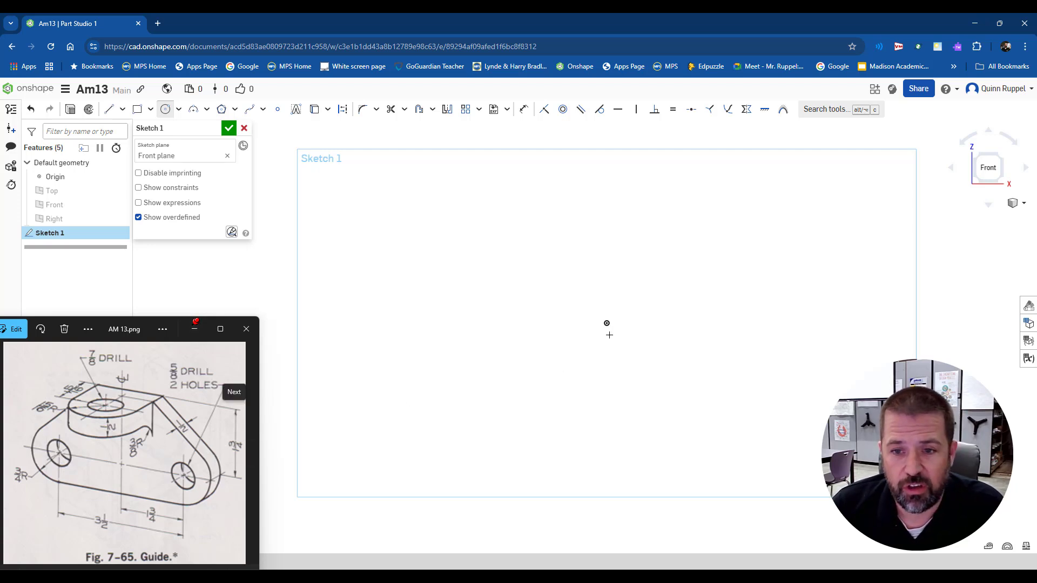
click(607, 323)
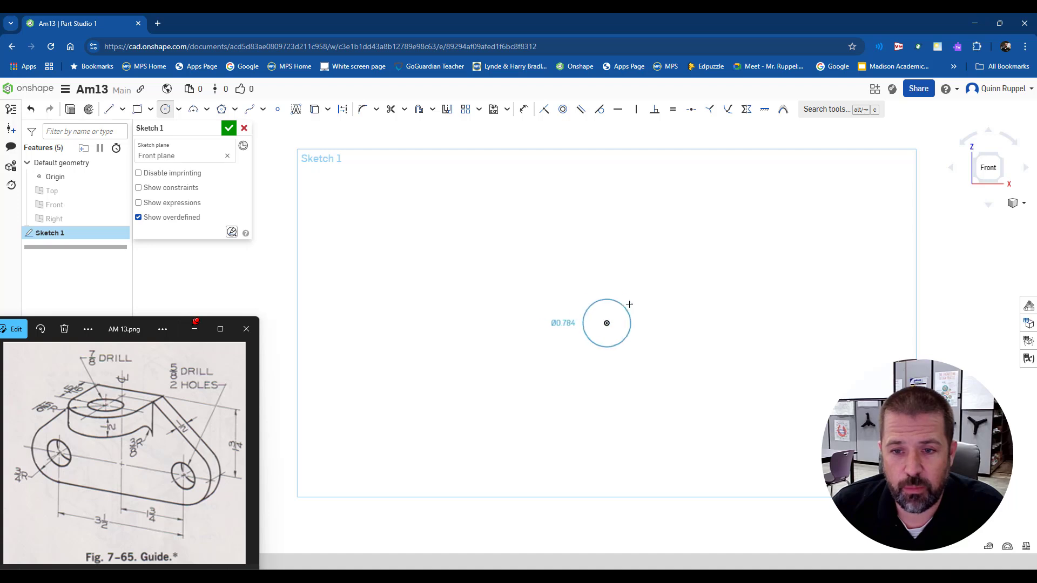
click(655, 276)
text(5/8)
key(Return)
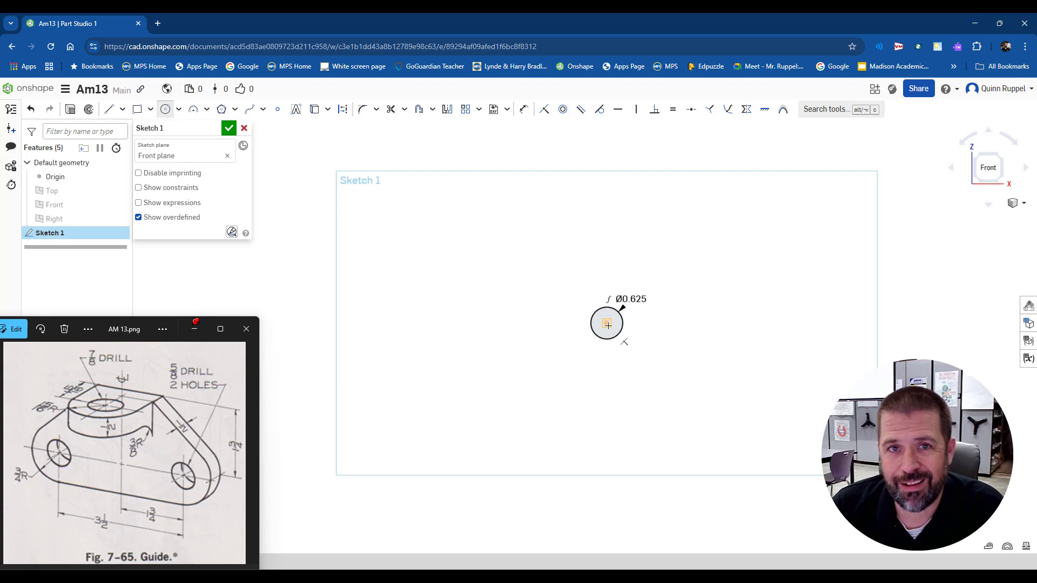
Sketch a second circle of 5/8 in diameter to the right of the origin circle
click(729, 322)
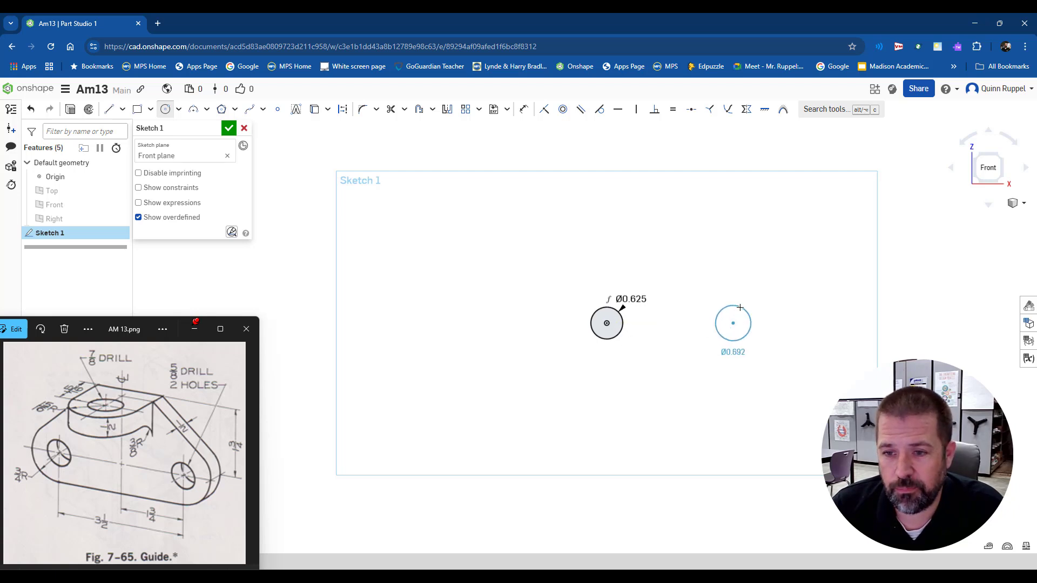
click(740, 307)
text(5/8)
key(Return)
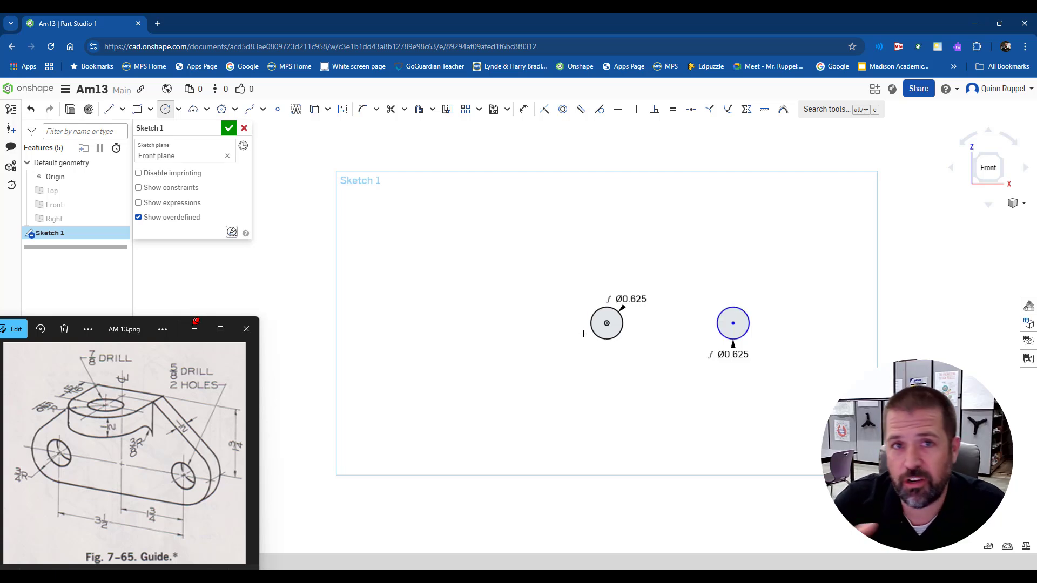
Constrain the two circle centres horizontally and dimension the distance between them to 3.5 in
click(618, 109)
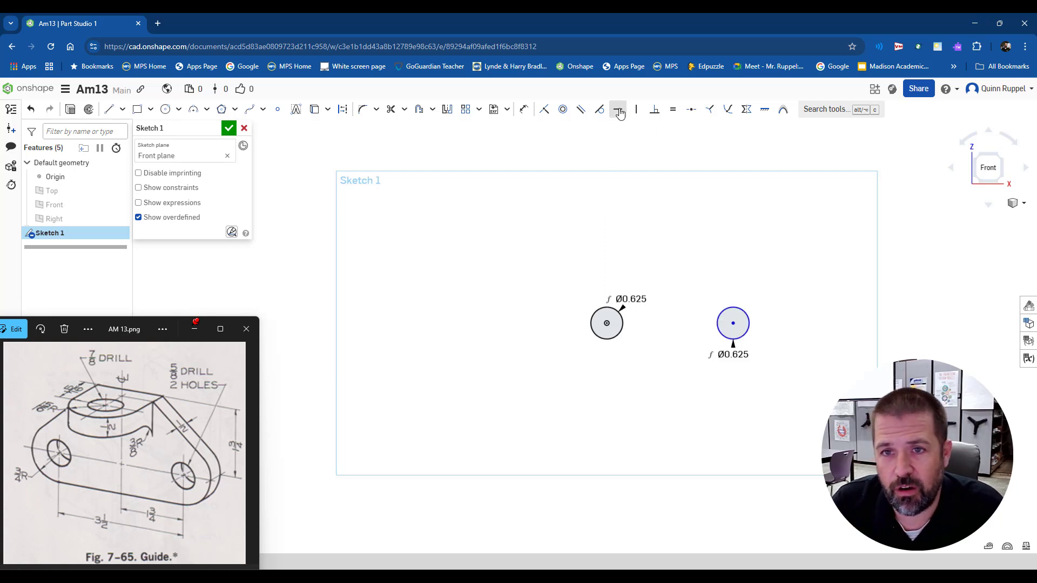
click(607, 324)
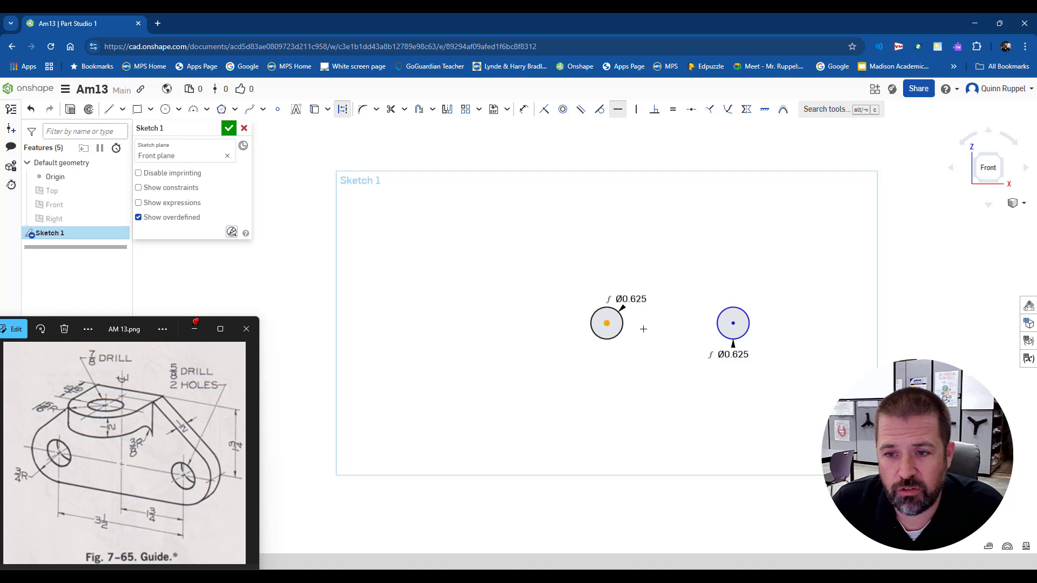
click(733, 324)
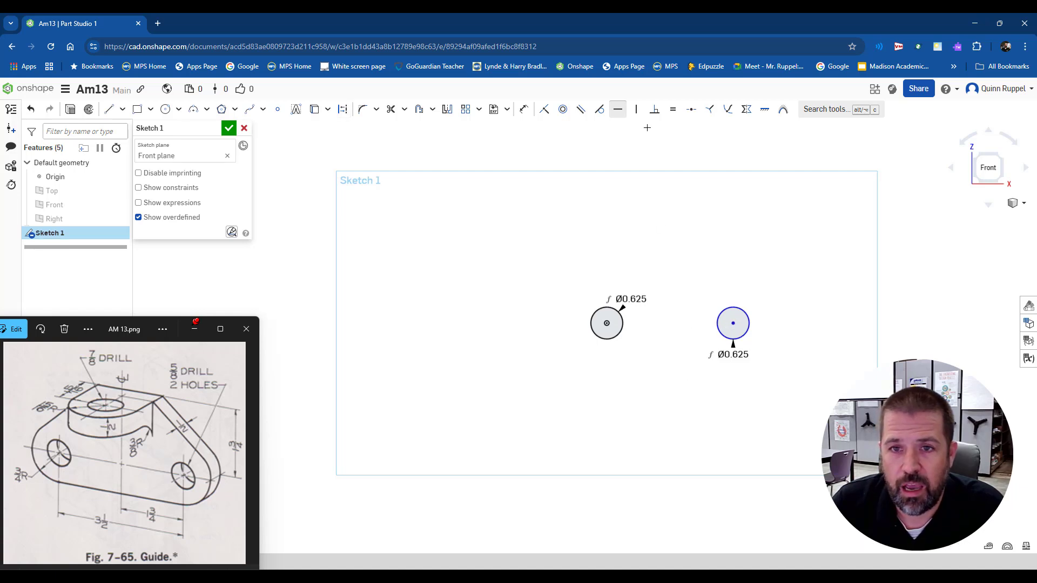
click(523, 109)
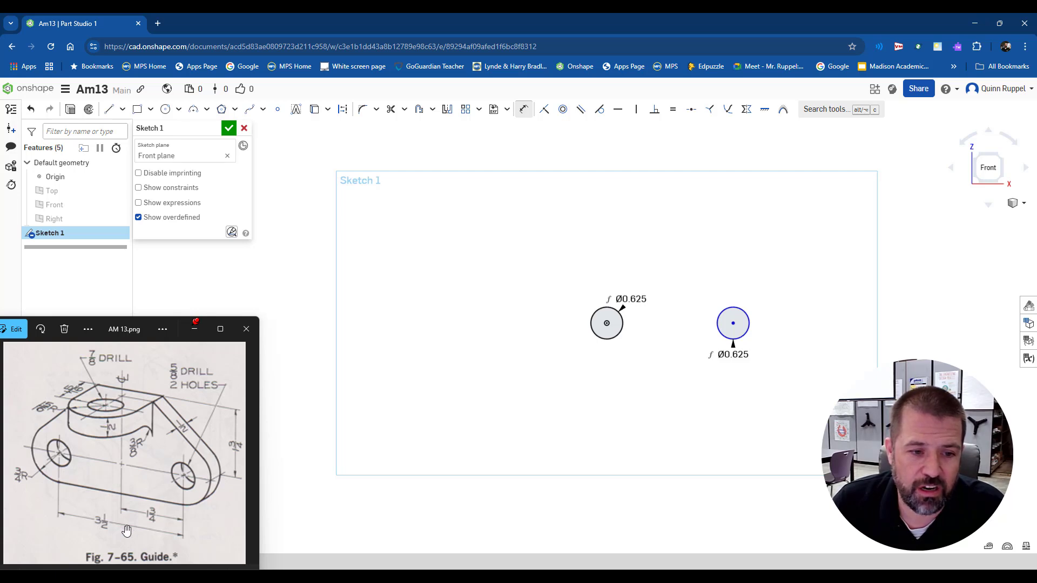
click(607, 327)
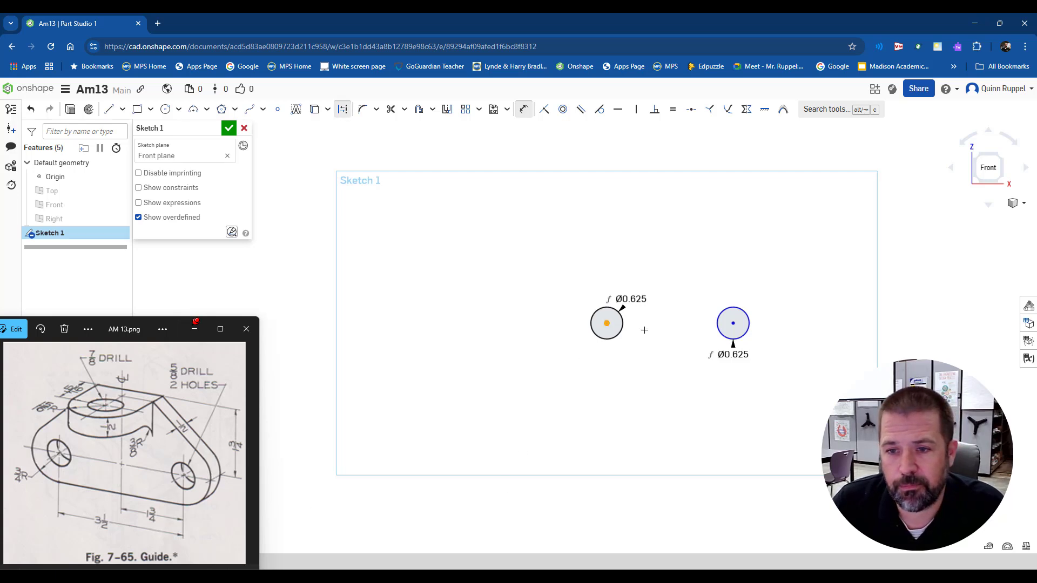
click(733, 323)
click(667, 386)
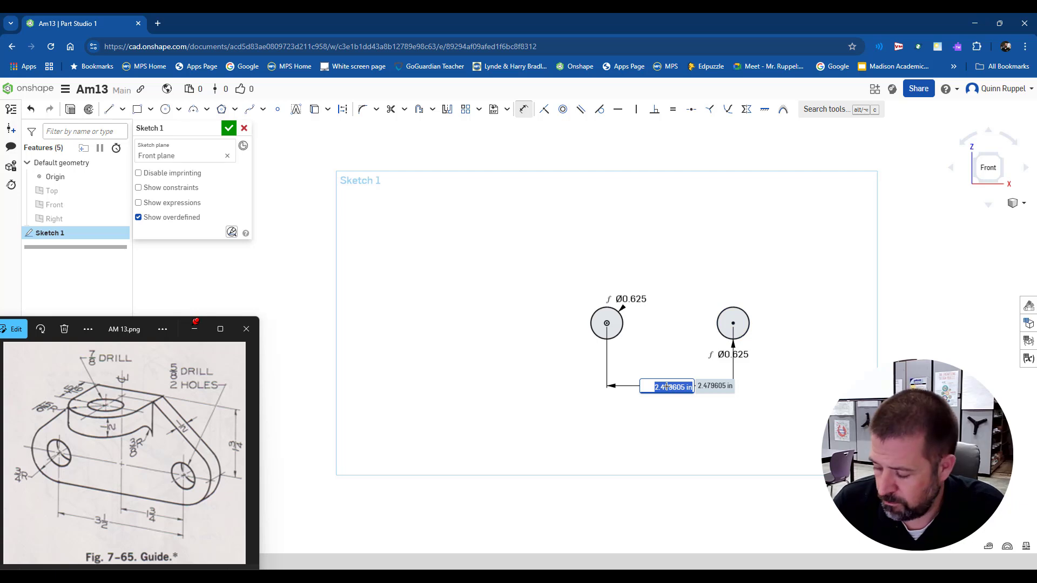
text(3.5)
key(Return)
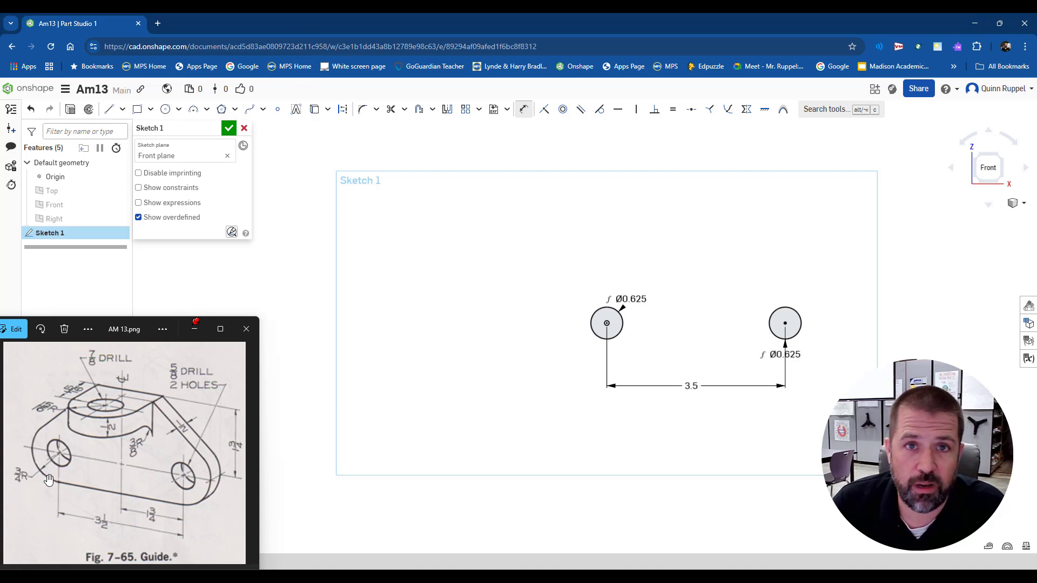
Sketch a concentric outer circle of 1.5 in diameter around each of the two 5/8 in circles
click(166, 111)
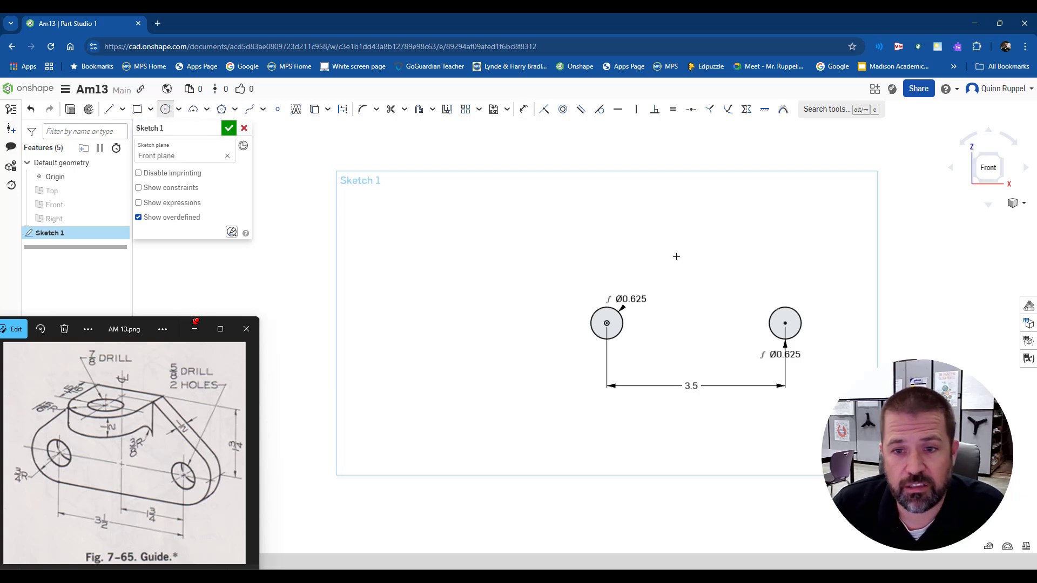
click(607, 323)
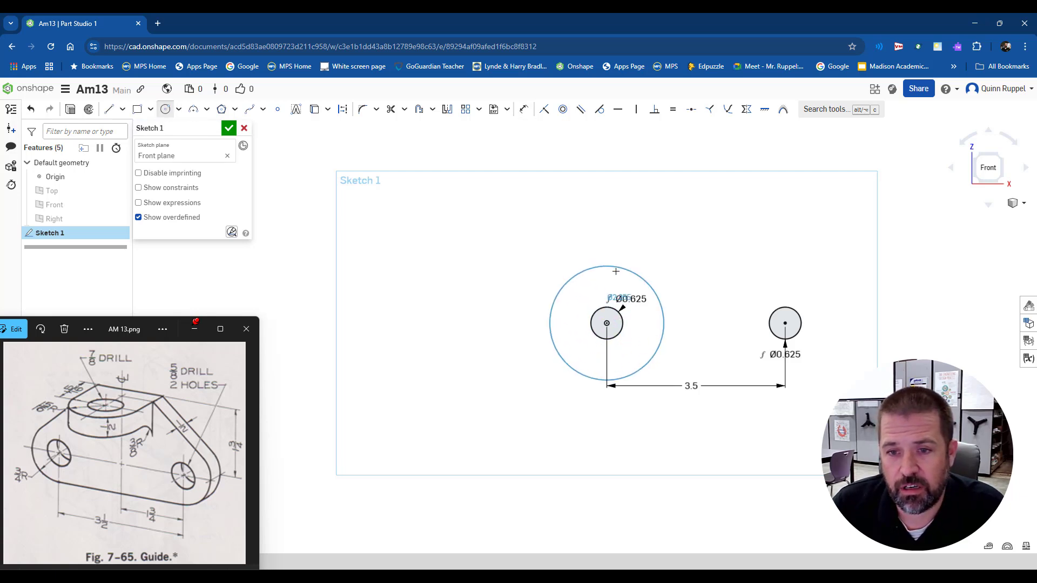
click(559, 273)
text(1.5)
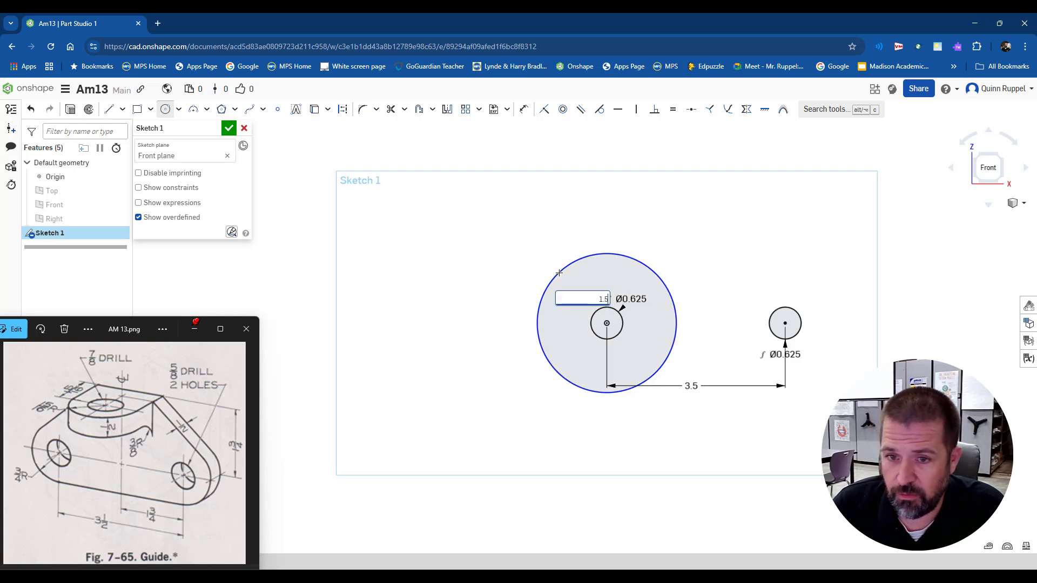
key(Return)
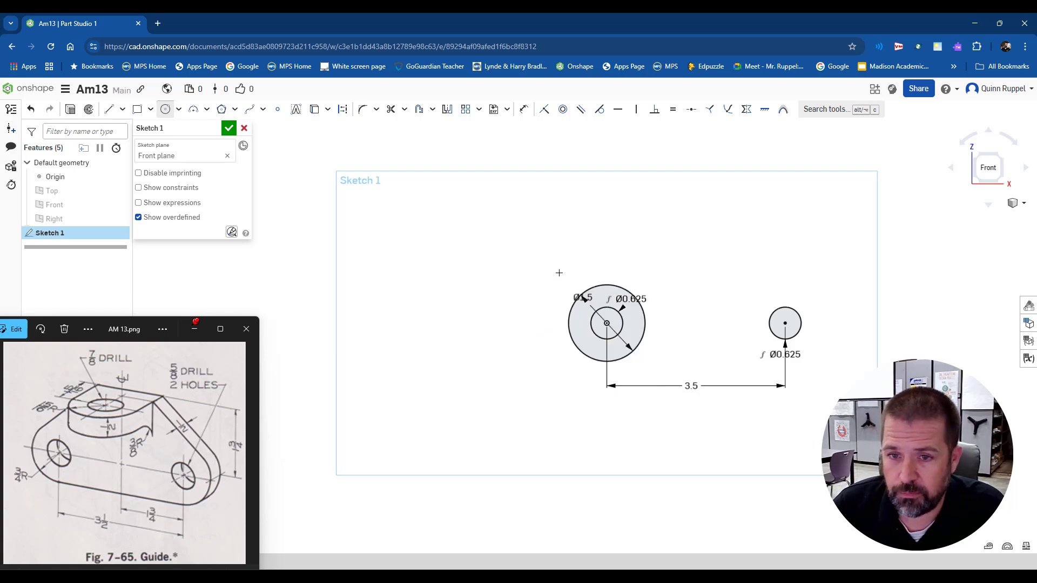
click(788, 322)
click(810, 288)
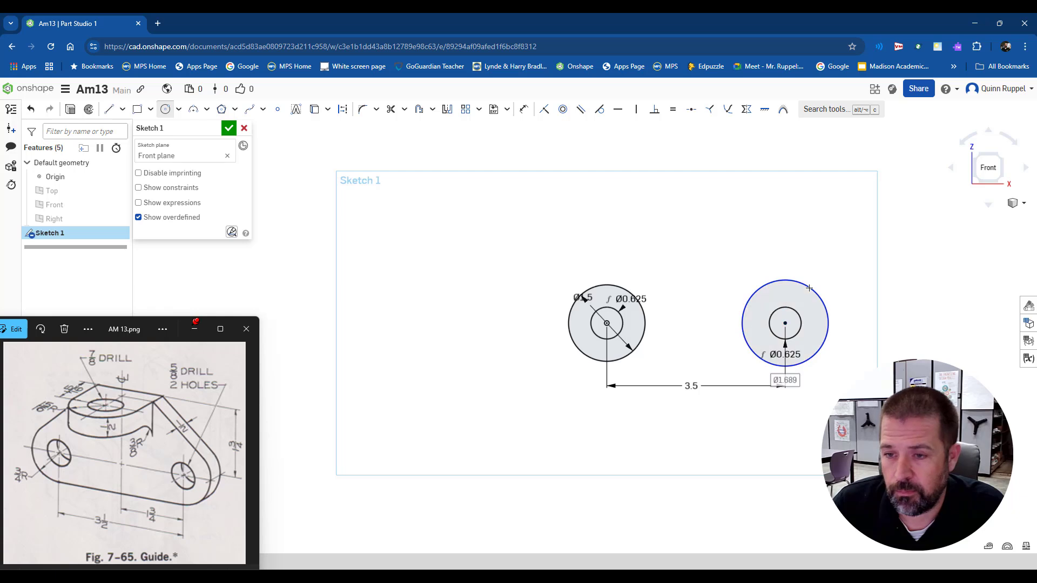
text(1.5)
key(Return)
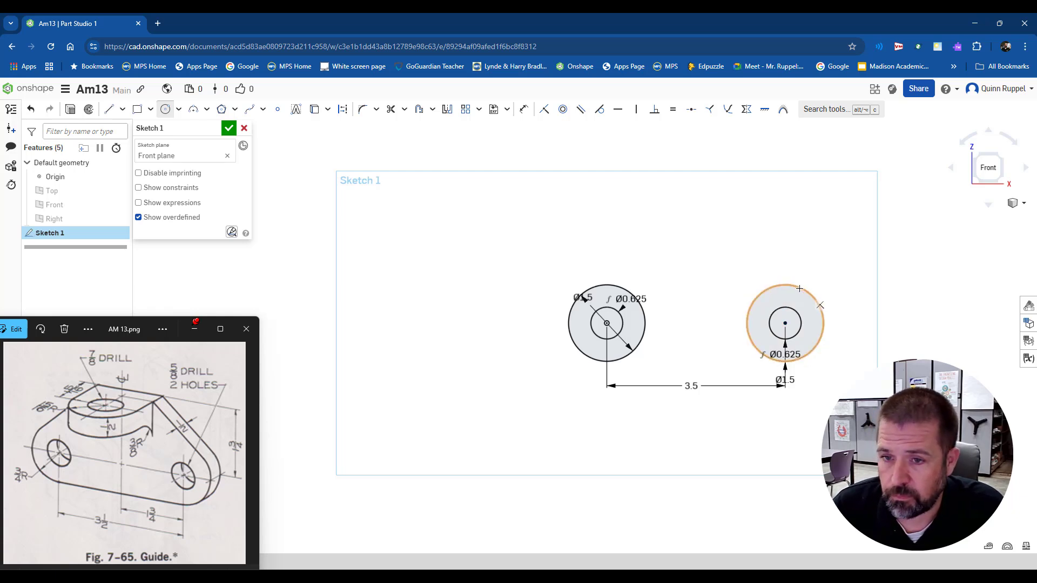
Draw a horizontal line joining the lowest points of the two outer circles
click(110, 111)
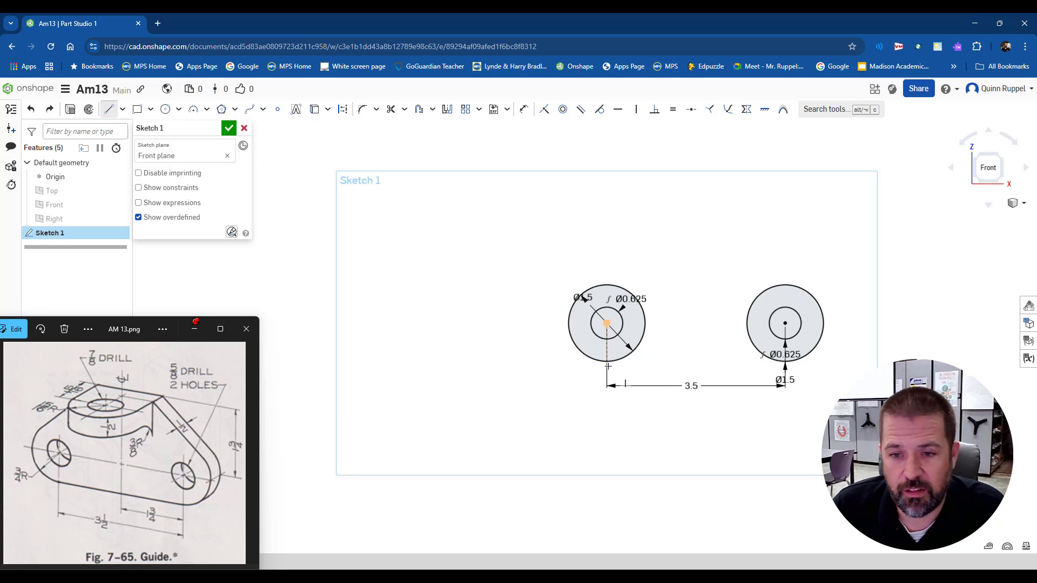
click(785, 366)
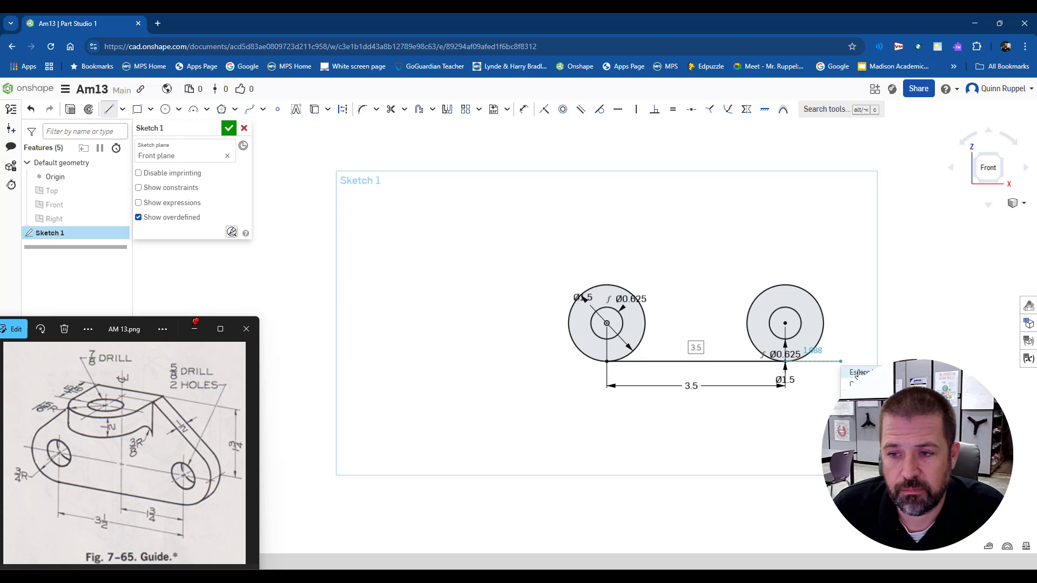
key(Escape)
Draw three connected lines from the left outer circle up to a horizontal top edge about 1.7 in long and down to the right outer circle
click(108, 109)
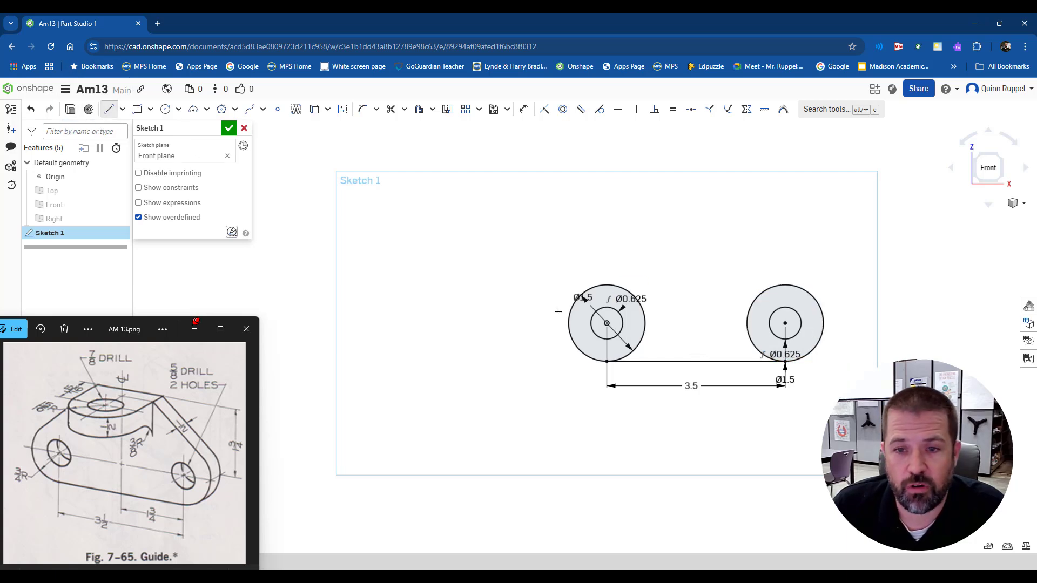
click(571, 309)
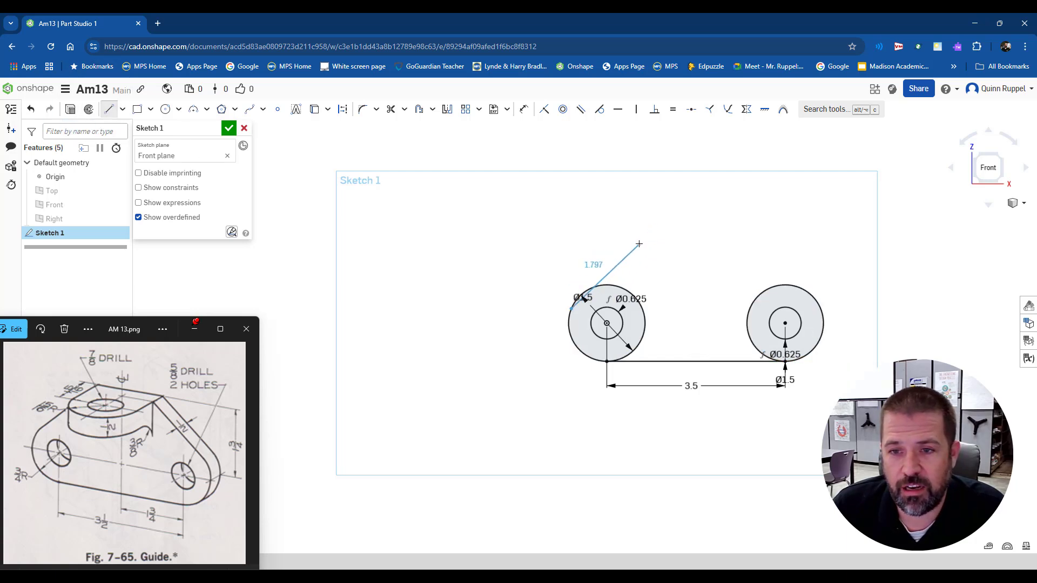
click(642, 240)
click(730, 240)
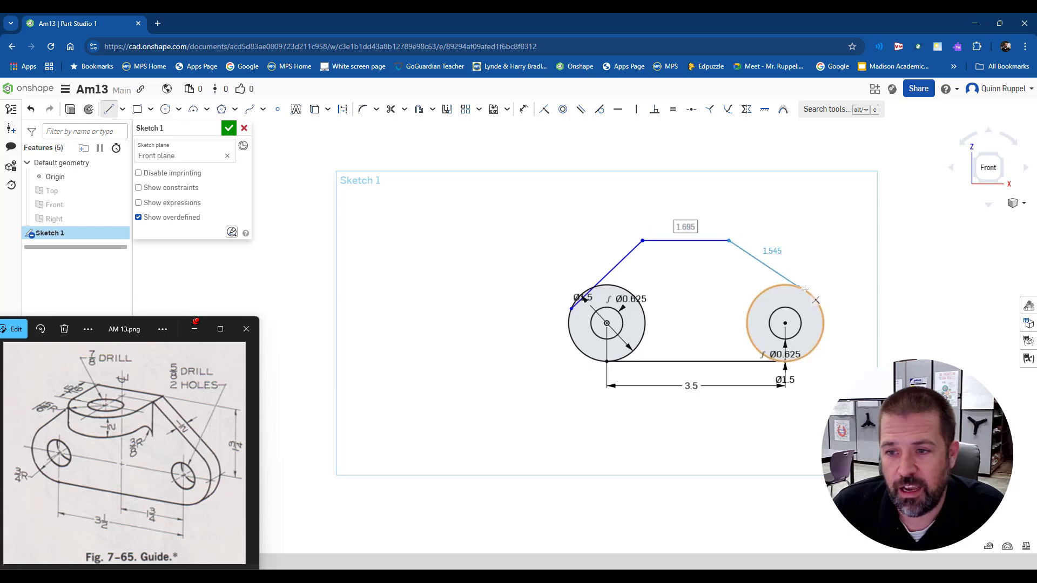
click(813, 297)
right_click(871, 292)
click(897, 307)
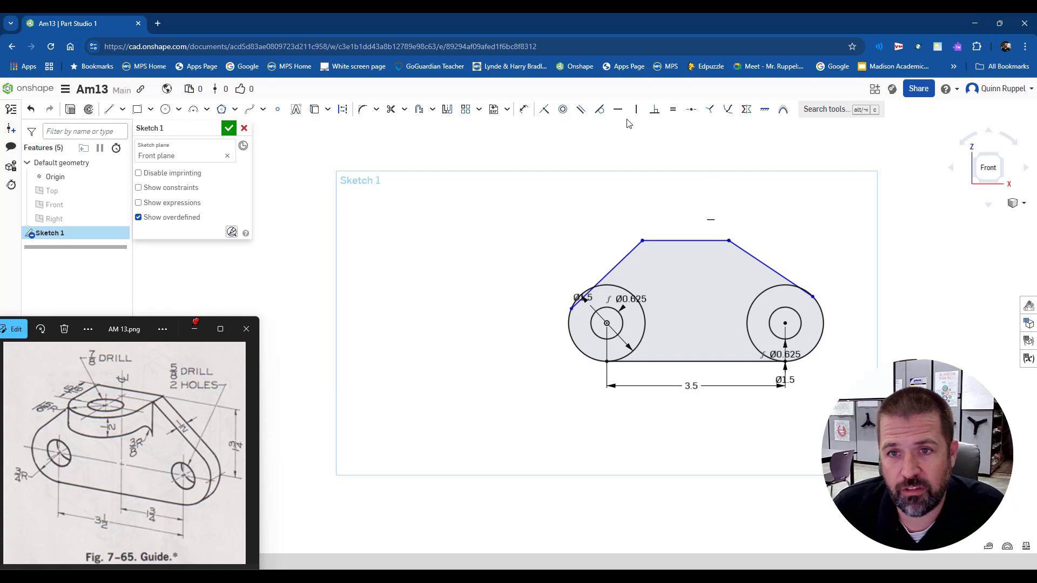
Make each slanted line tangent to the 1.5 in outer circle it meets
click(601, 111)
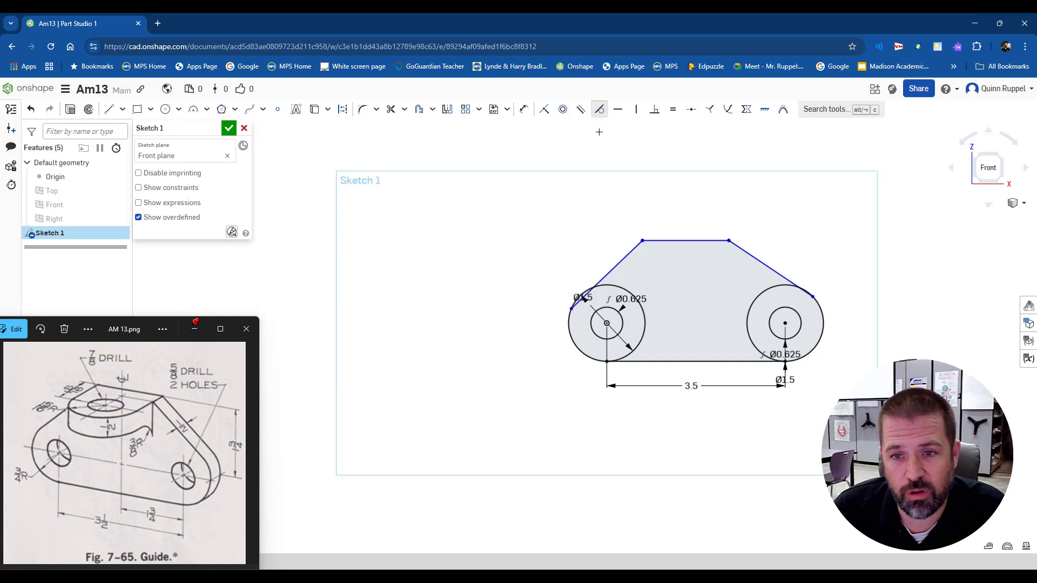
click(617, 266)
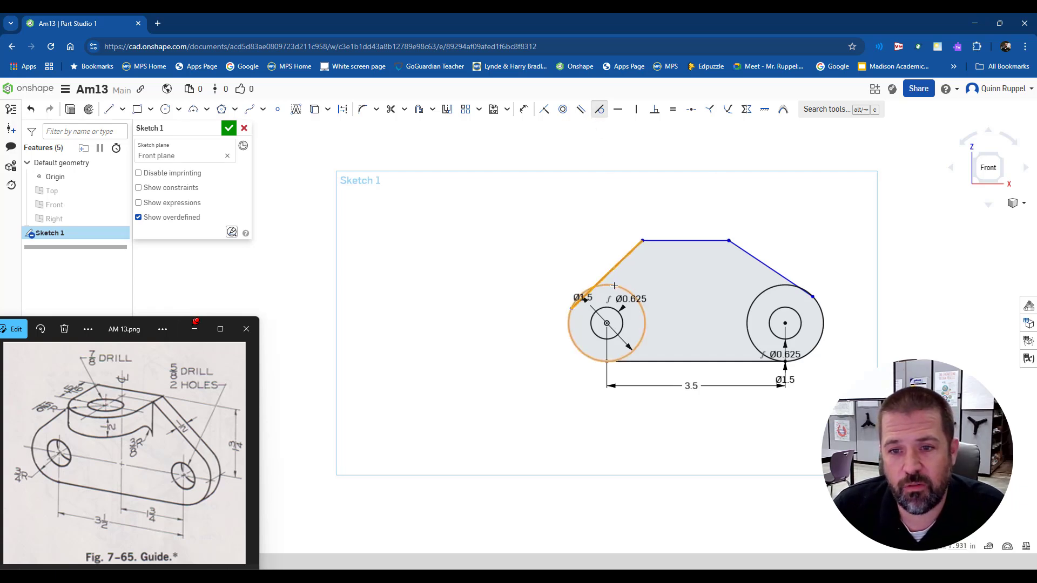
click(576, 302)
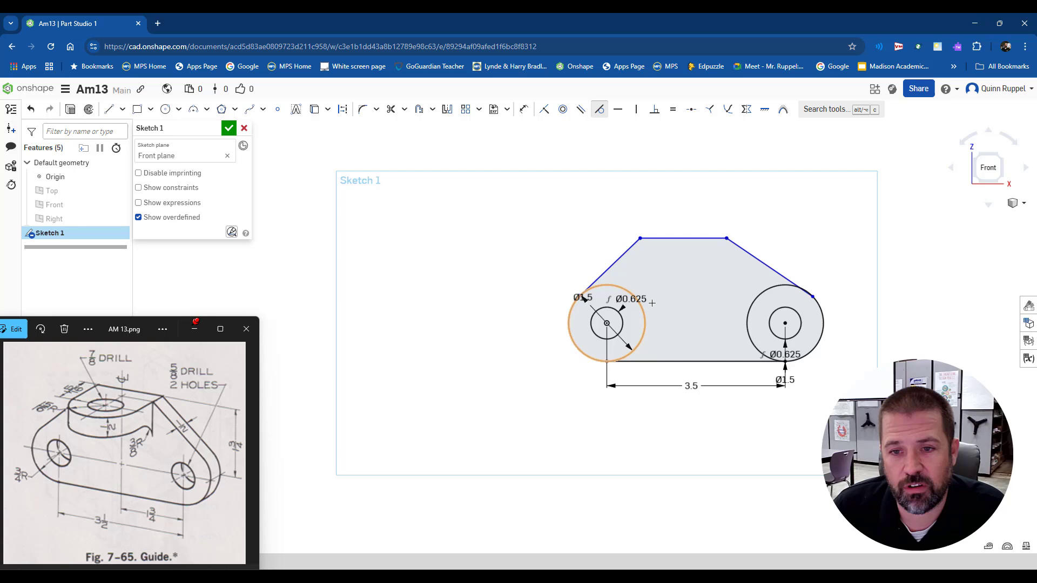
click(790, 279)
click(783, 285)
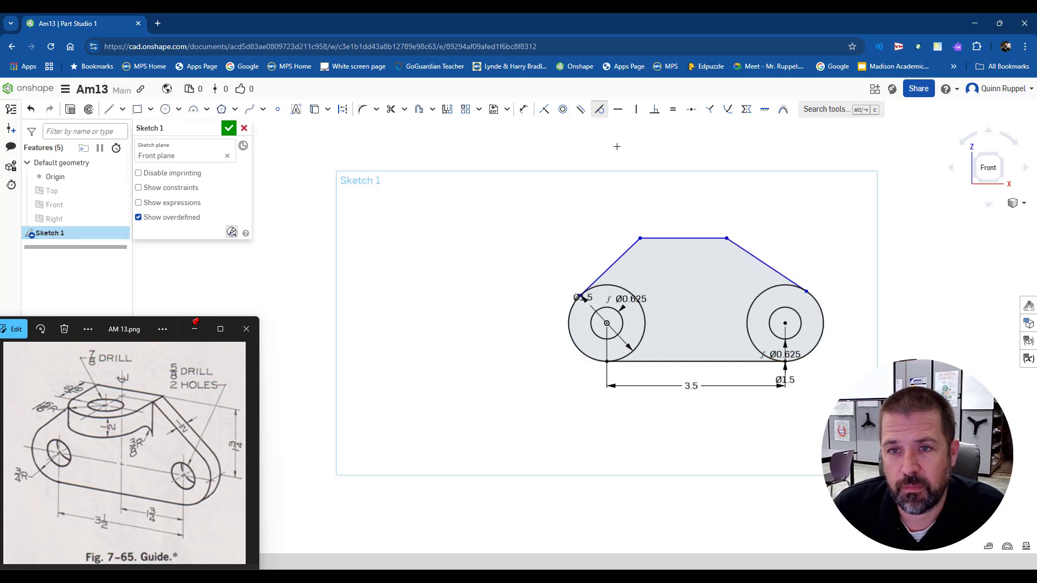
Dimension the vertical distance from the horizontal top edge to the right hole's centre as 1.75 in
click(524, 109)
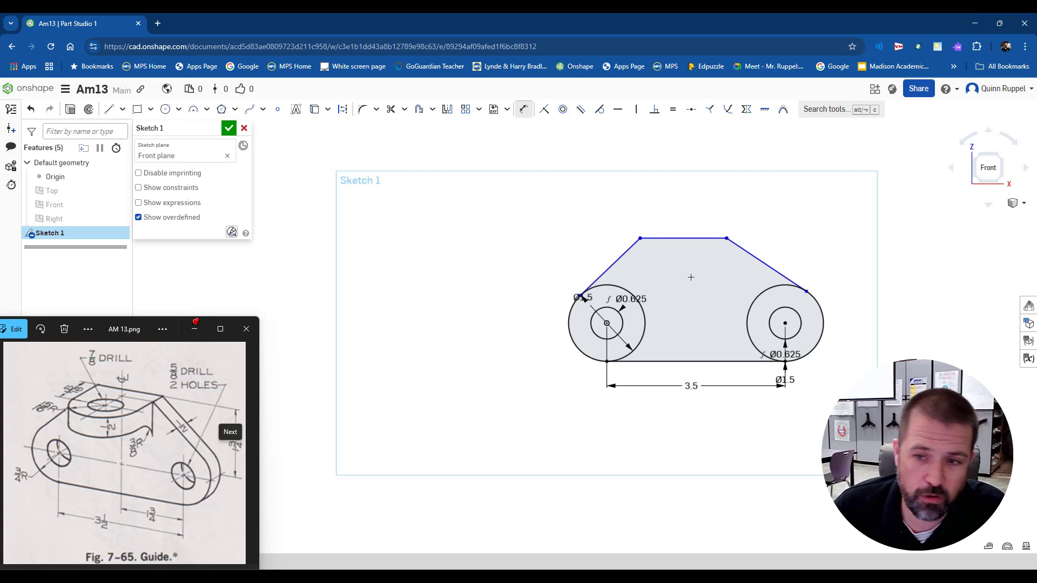
click(702, 238)
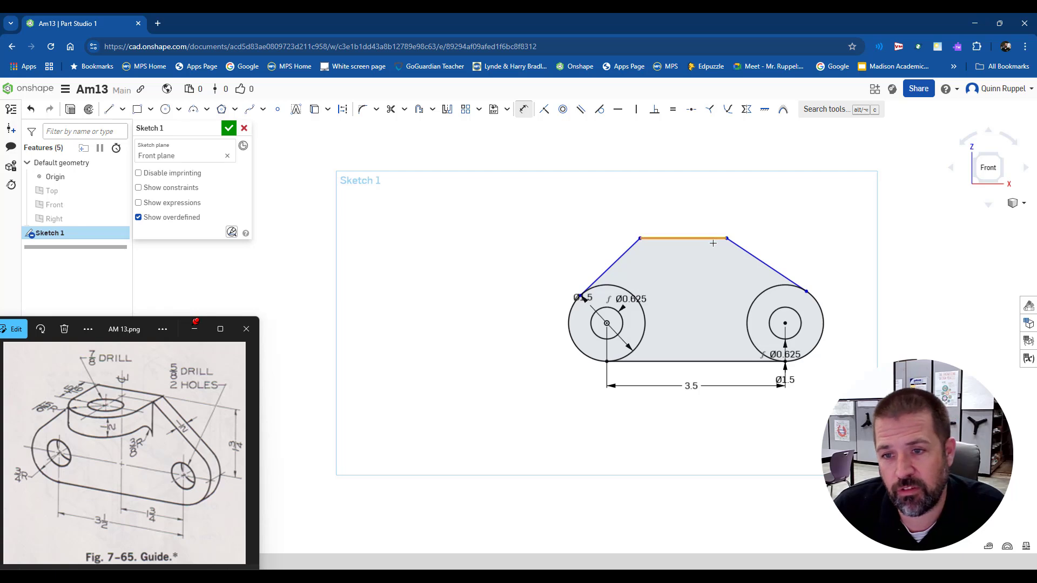
click(786, 323)
click(866, 293)
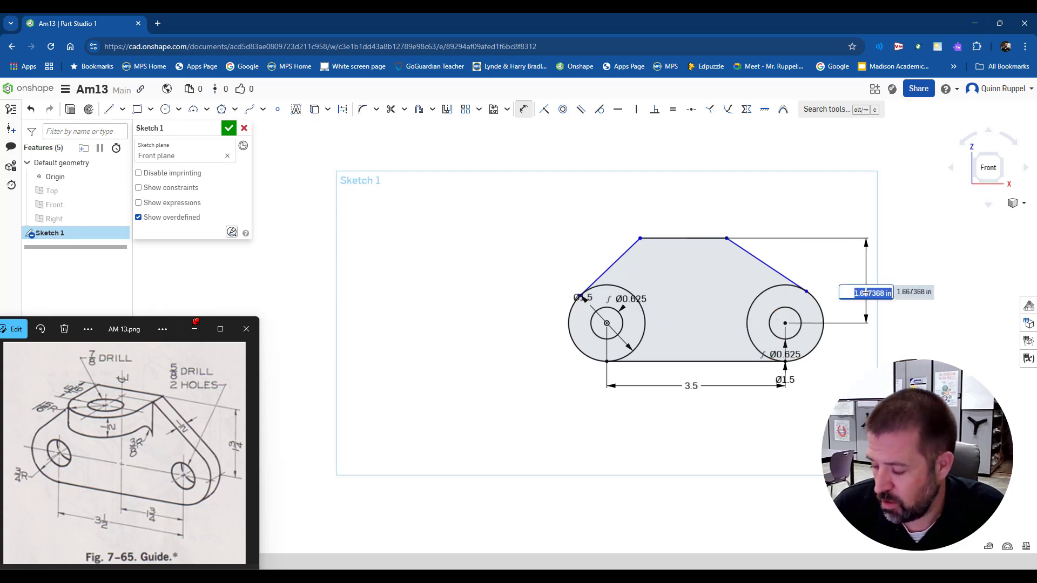
text(1.75)
key(Return)
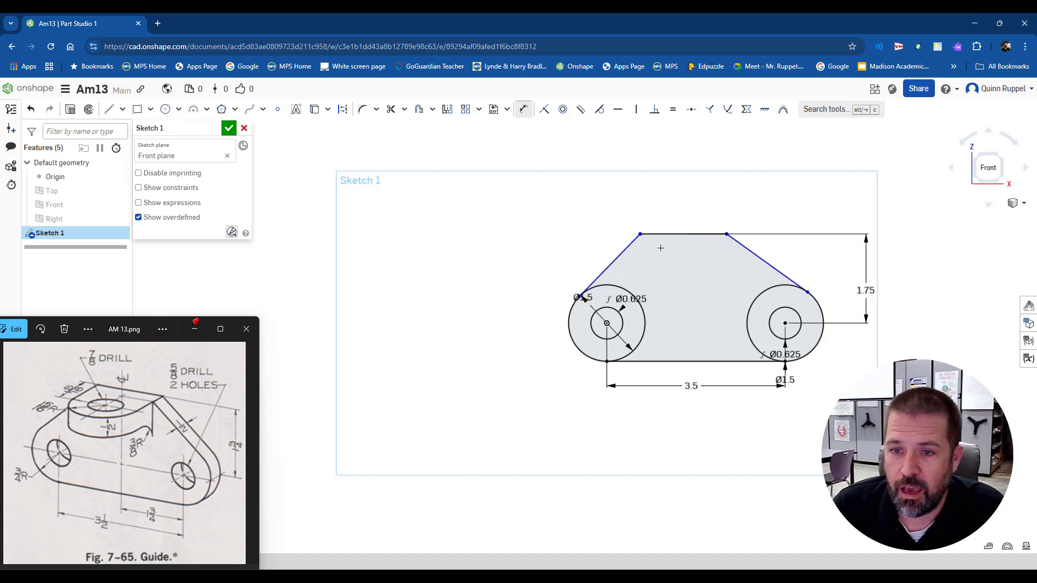
Dimension the length of the profile's horizontal top edge as 1.875 in
click(524, 109)
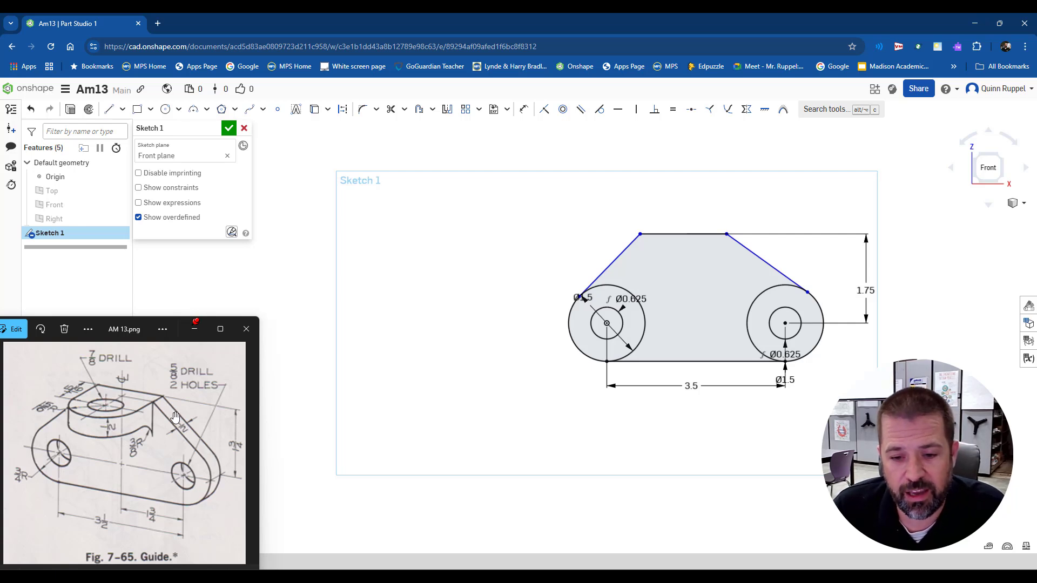
click(518, 112)
click(658, 233)
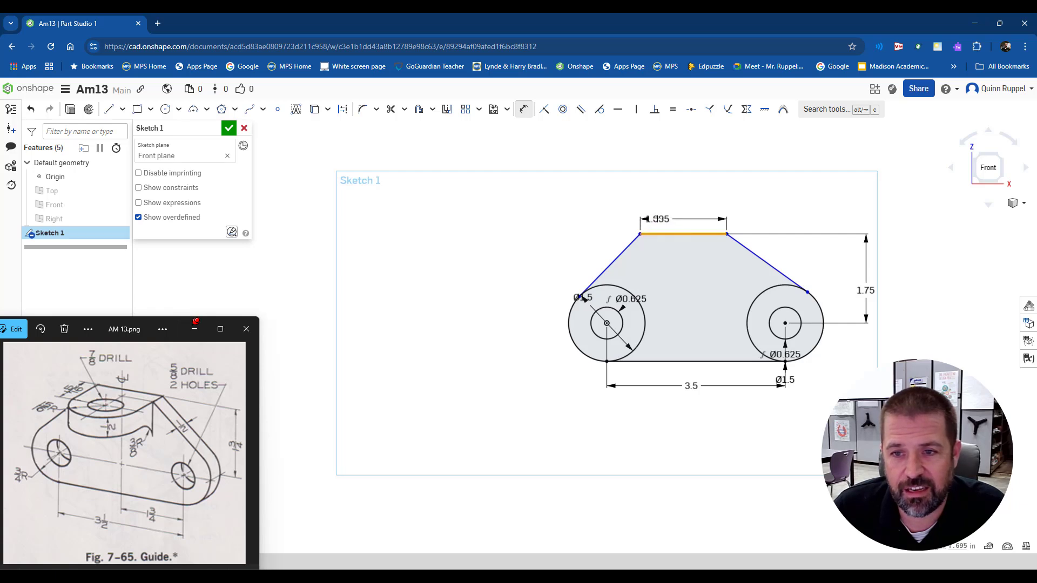
click(658, 219)
text(1.875)
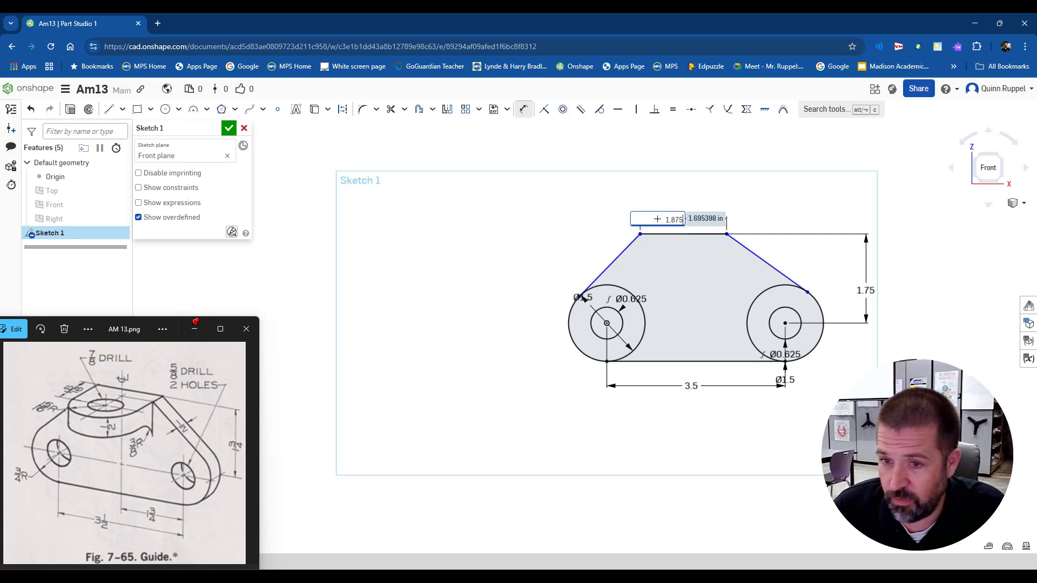
key(Return)
Draw a vertical line about 0.46 in long downward from the midpoint of the profile's top edge
key(shift+m)
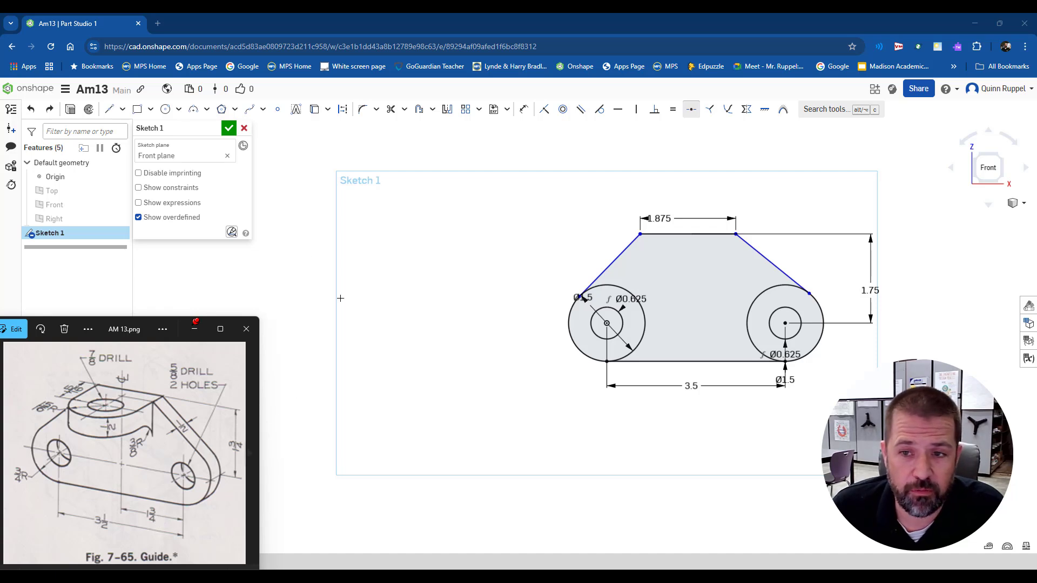
click(123, 109)
click(123, 128)
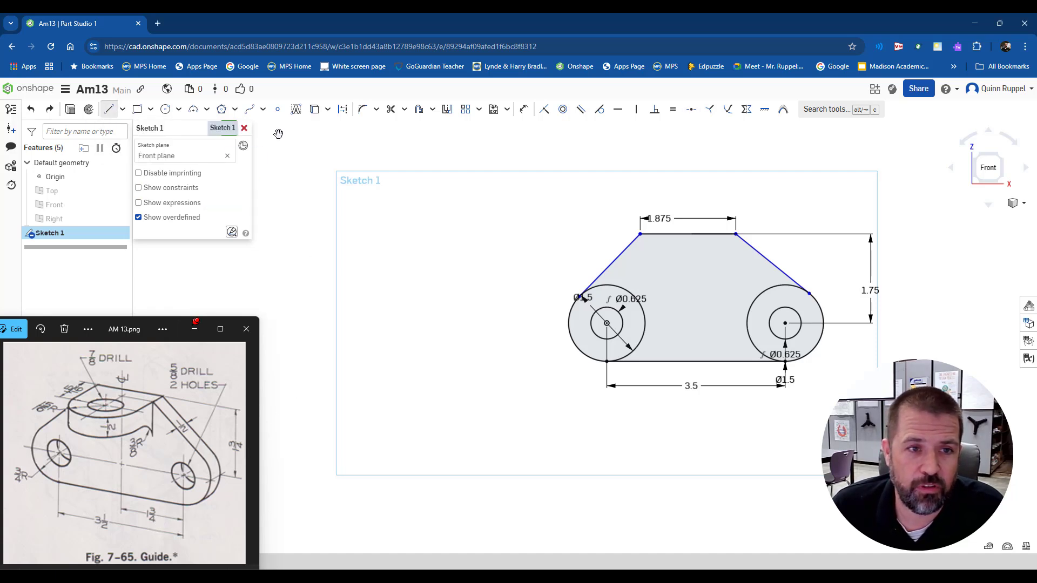
click(687, 235)
click(688, 258)
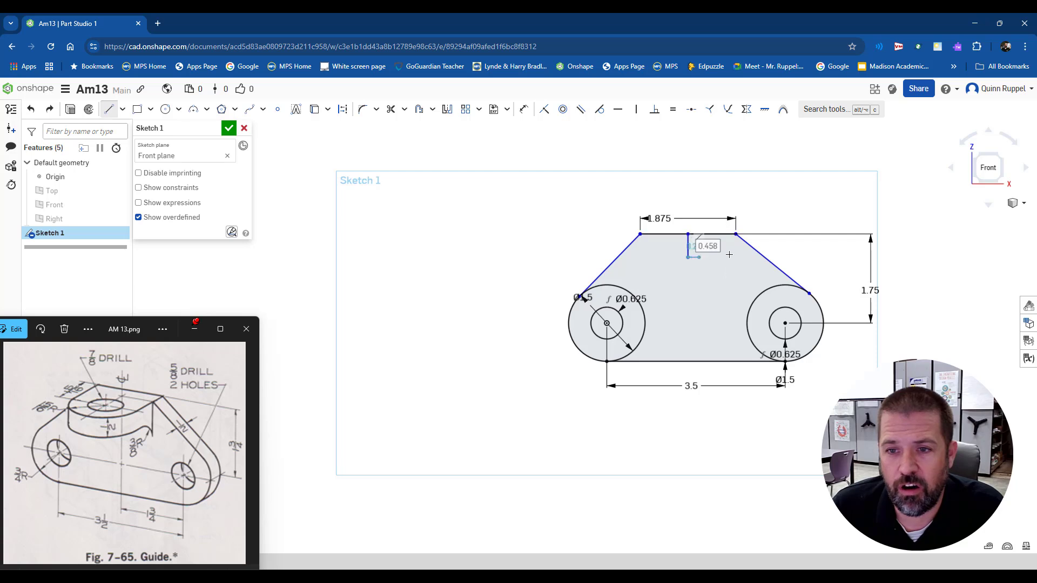
right_click(739, 251)
click(757, 260)
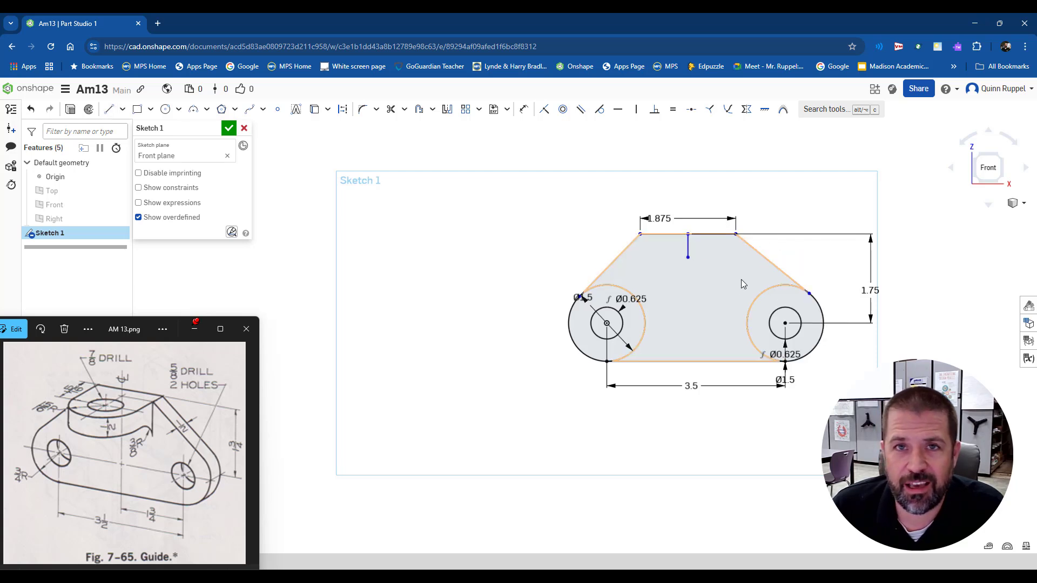
Dimension the horizontal distance from the top edge's midpoint to the right hole's centre as 1.75 in and finish the sketch
click(524, 111)
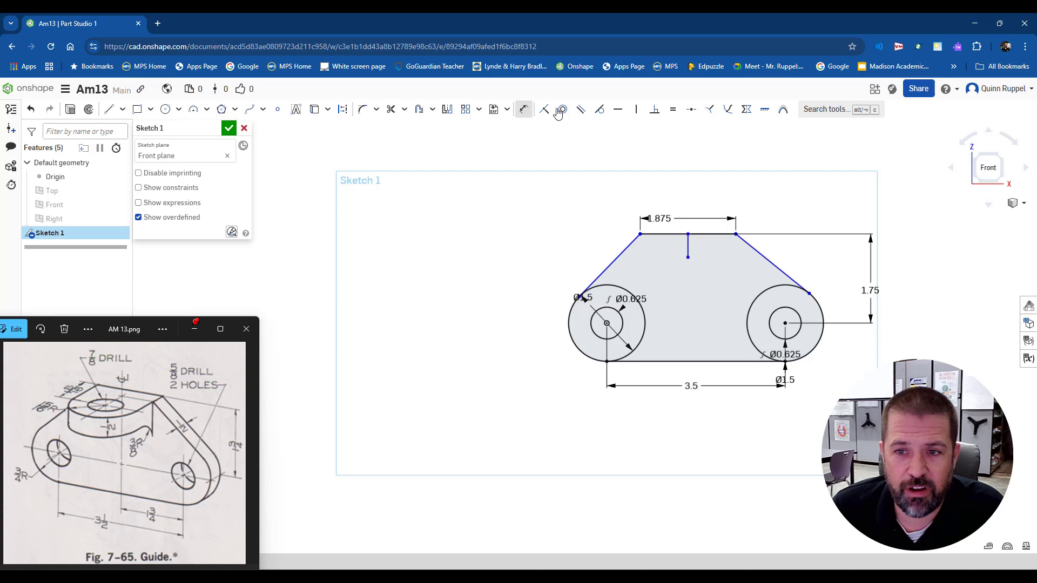
click(688, 234)
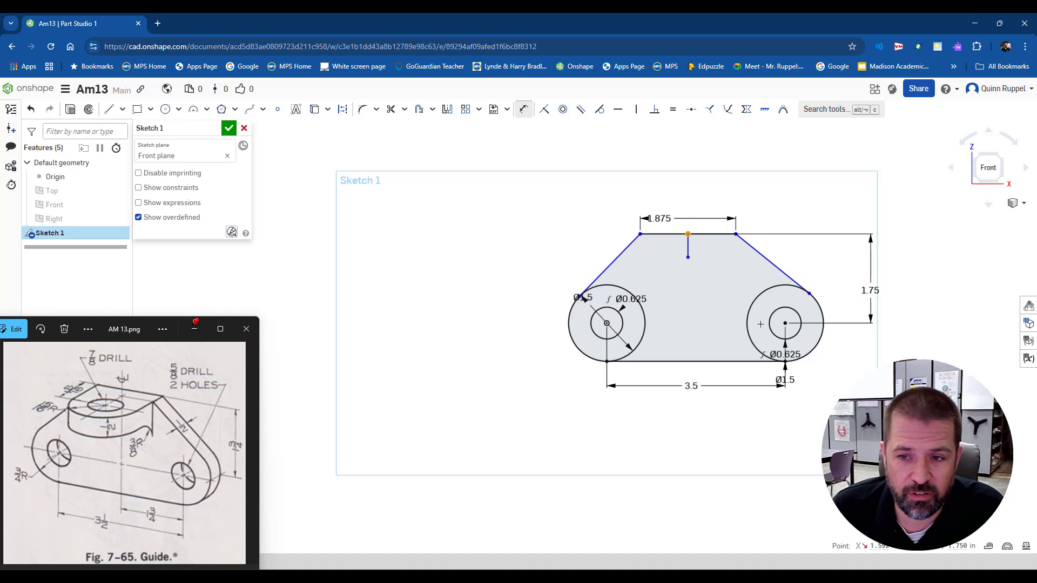
click(787, 324)
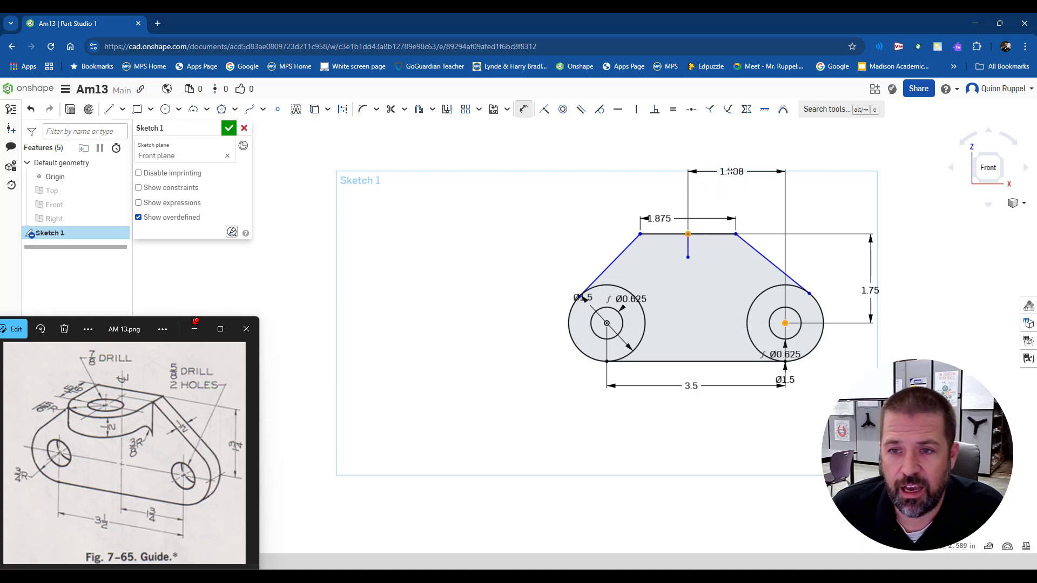
click(730, 171)
text(1.75)
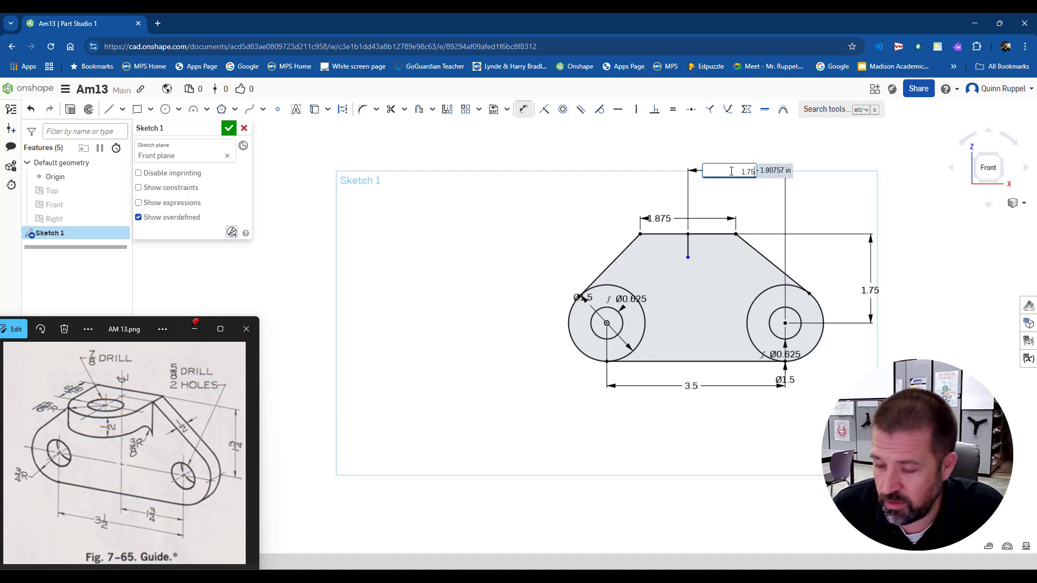
key(Return)
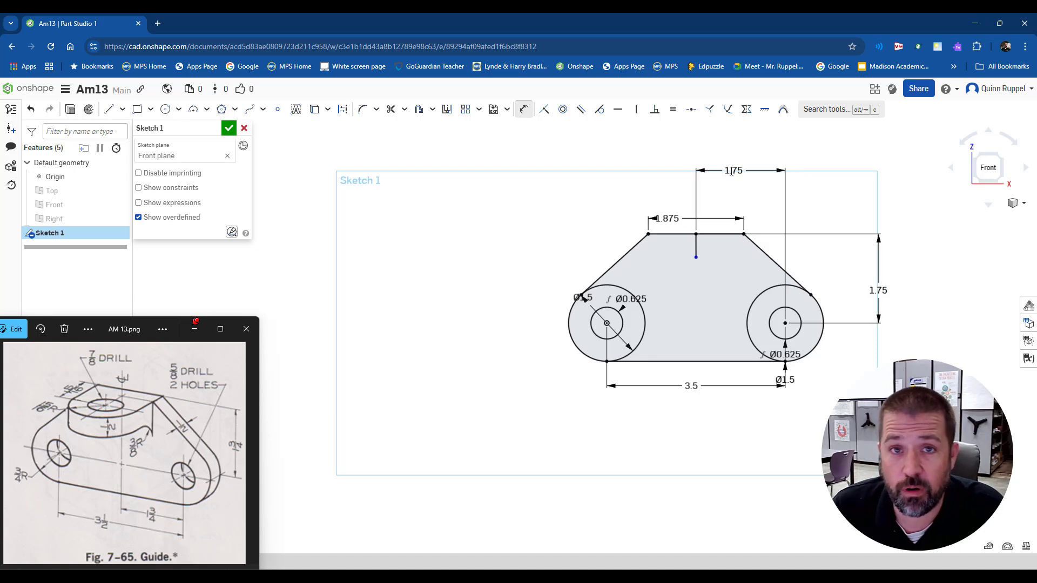
click(229, 129)
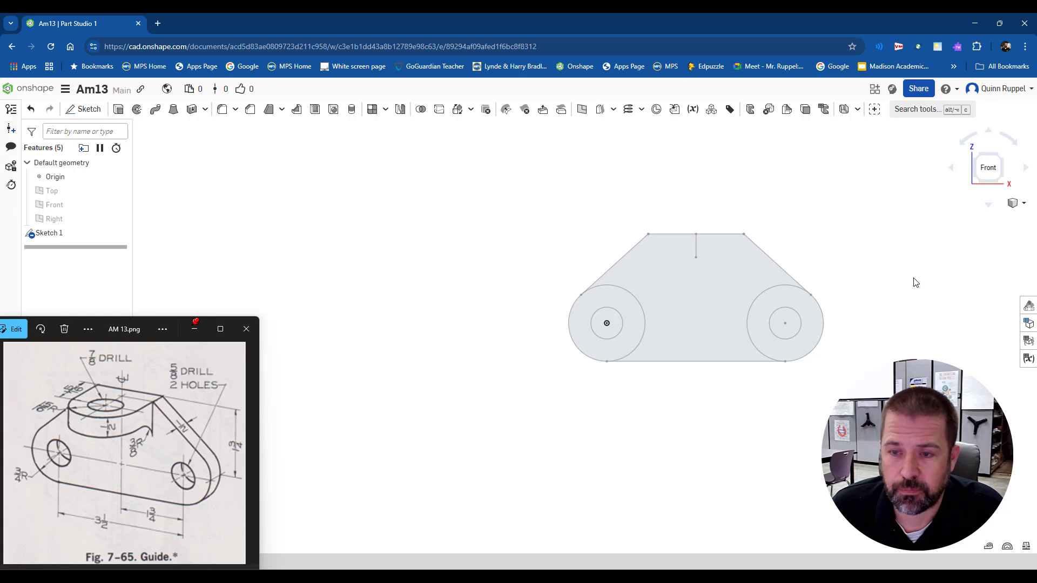
Extrude the plate profile and both outer rings as a new solid to a depth of 1/2 in, leaving the two holes open
key(shift+7)
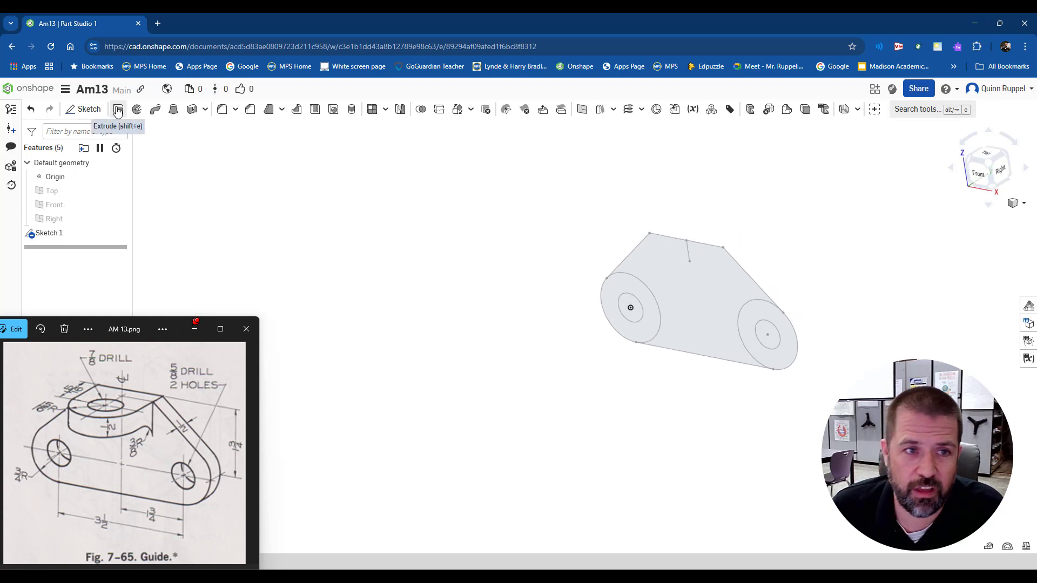
click(118, 111)
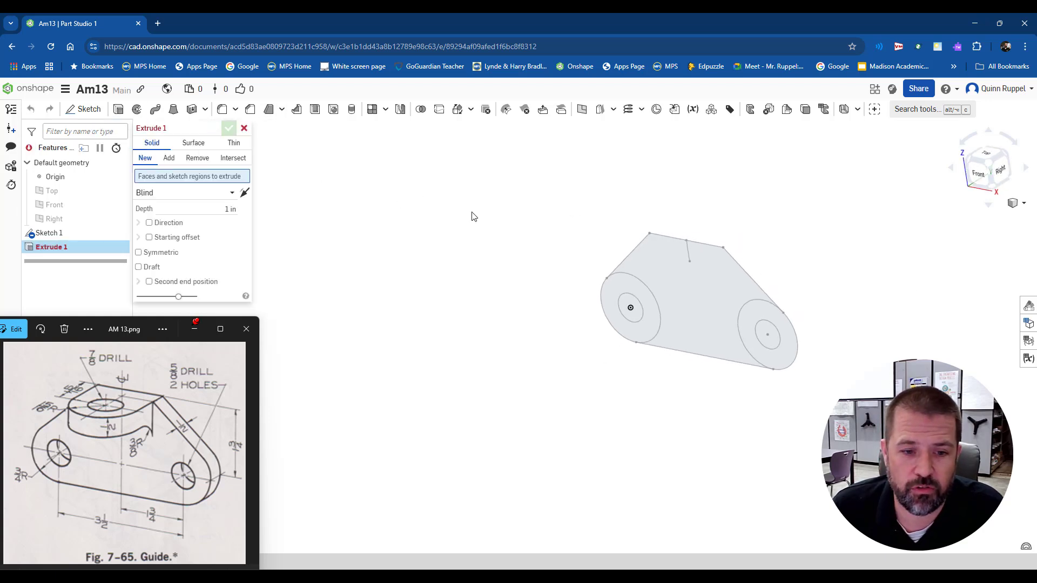
click(641, 330)
click(698, 324)
click(748, 344)
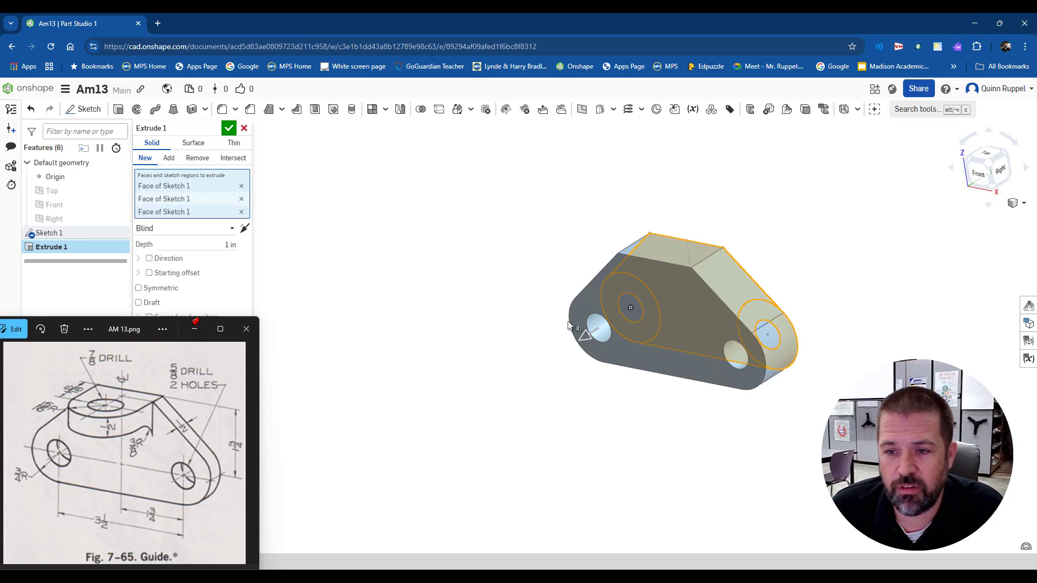
click(231, 244)
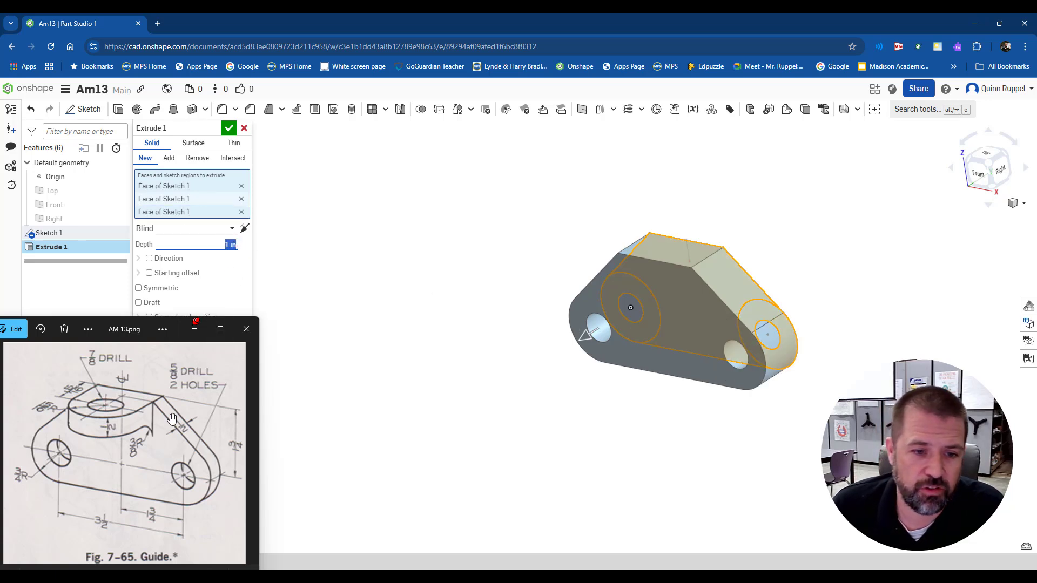
text(1/2)
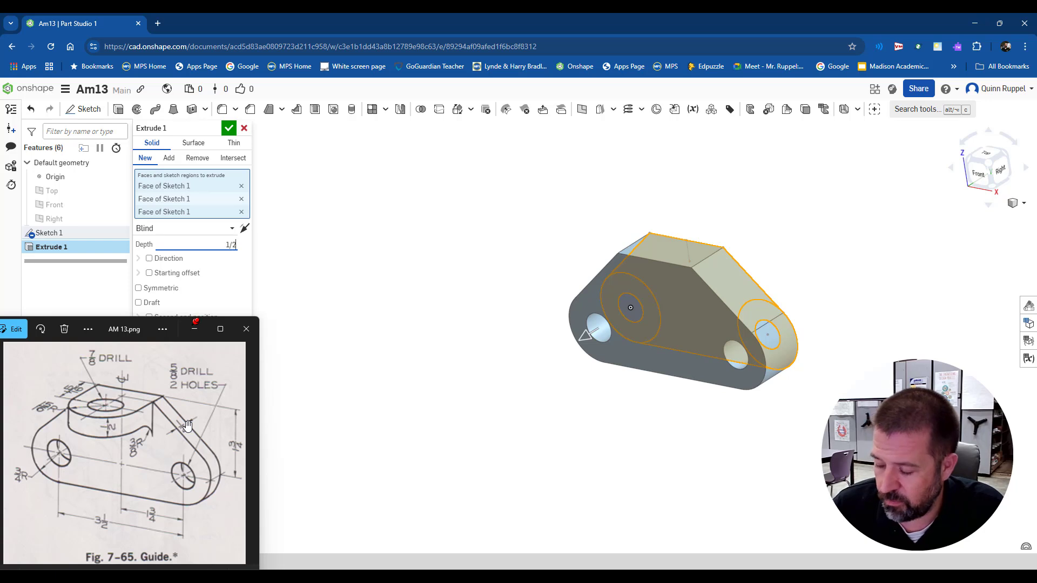
key(Return)
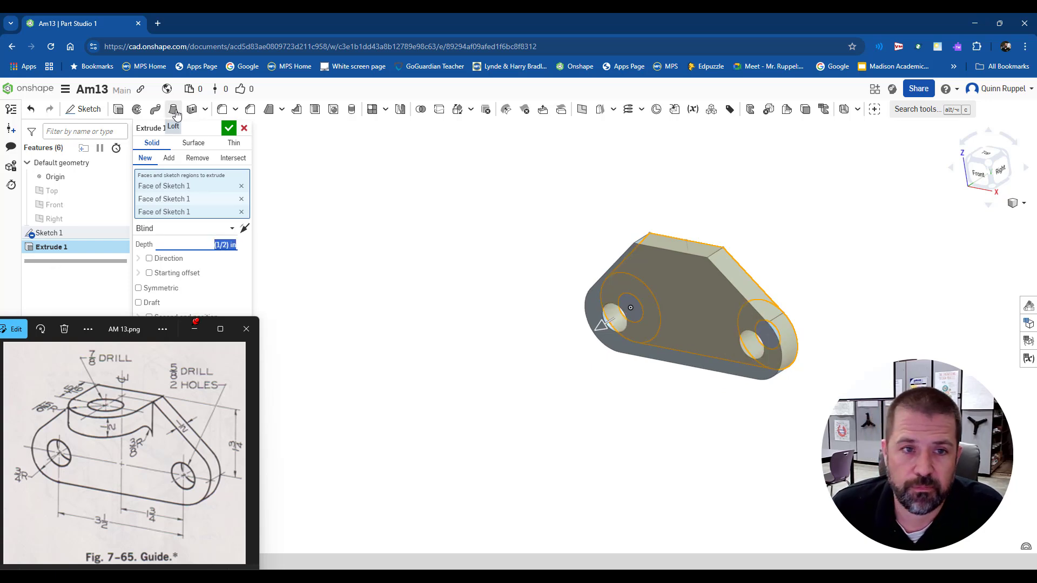
click(229, 129)
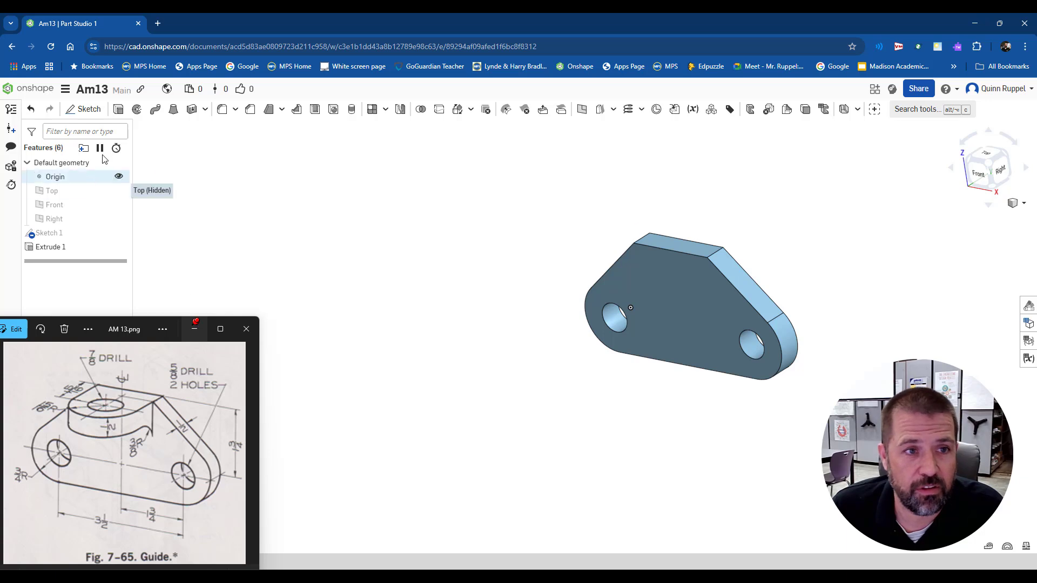
Start a new sketch on the plate's narrow top face and view it from the top
click(84, 110)
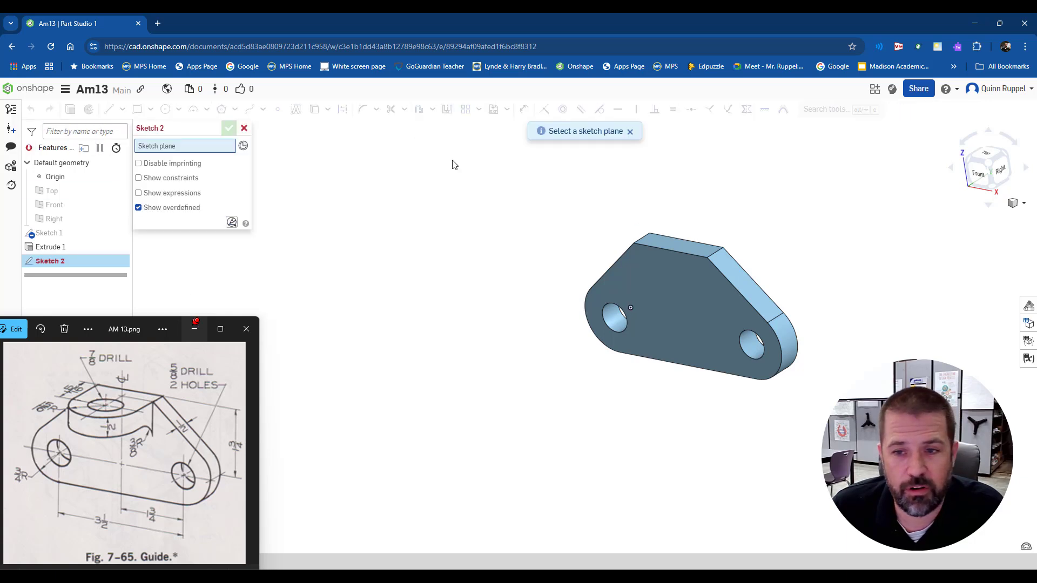
click(665, 242)
click(990, 155)
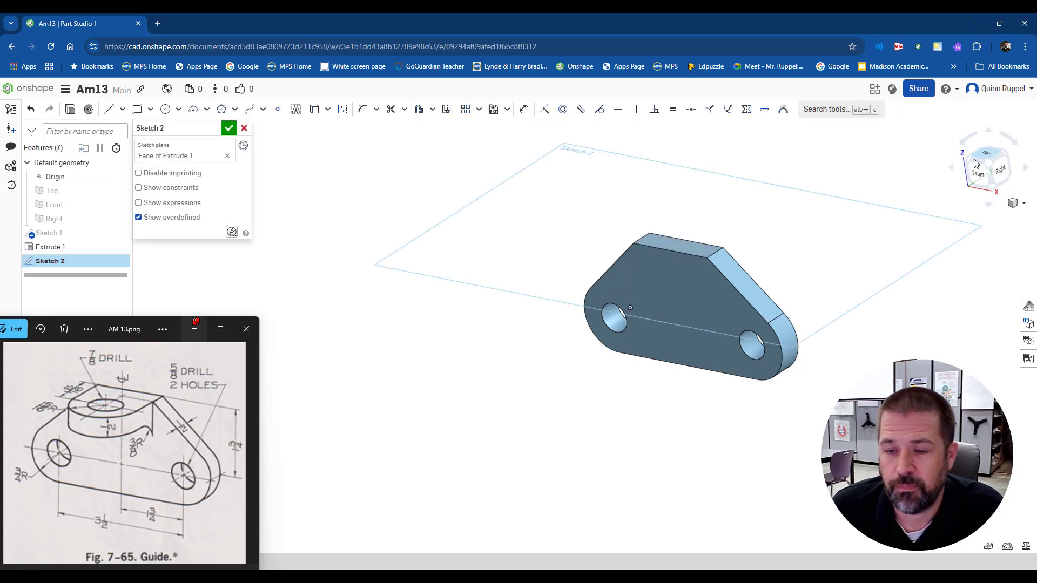
scroll(716, 351, down, 2)
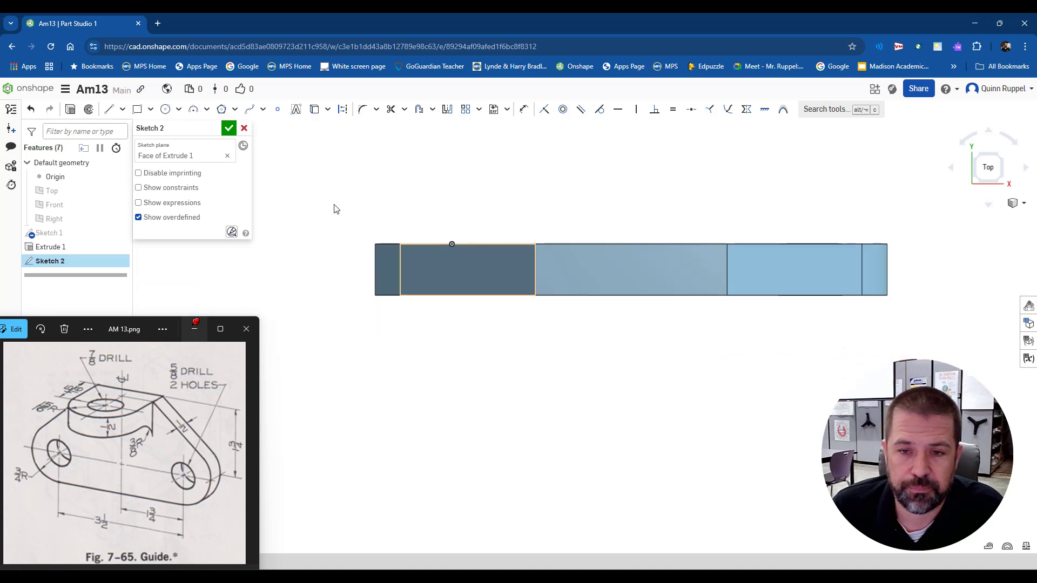
Sketch a 7/8 in diameter circle in front of the plate, its centre aligned with the midpoint of the top face's front edge
click(167, 109)
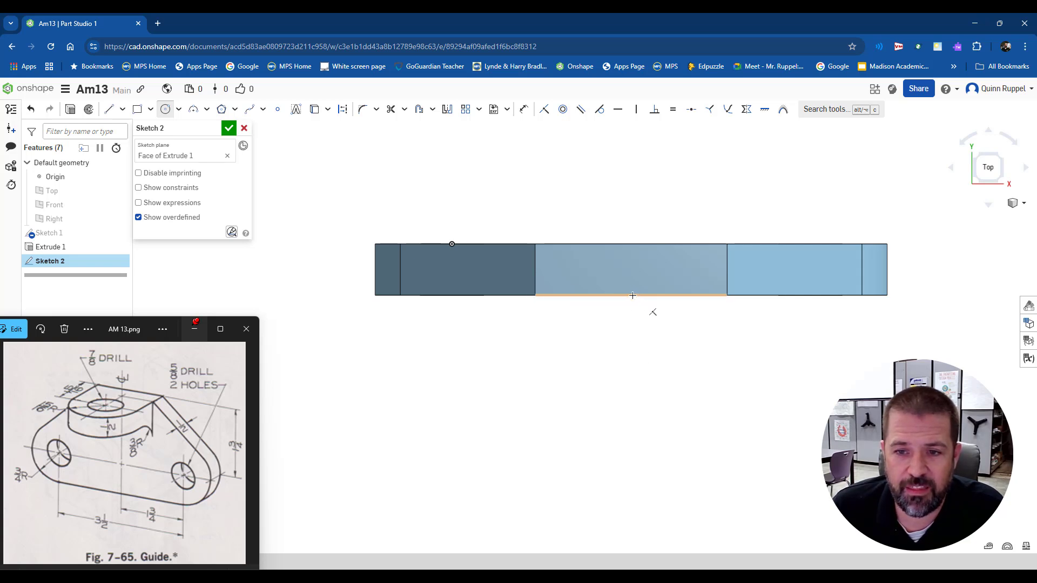
click(631, 371)
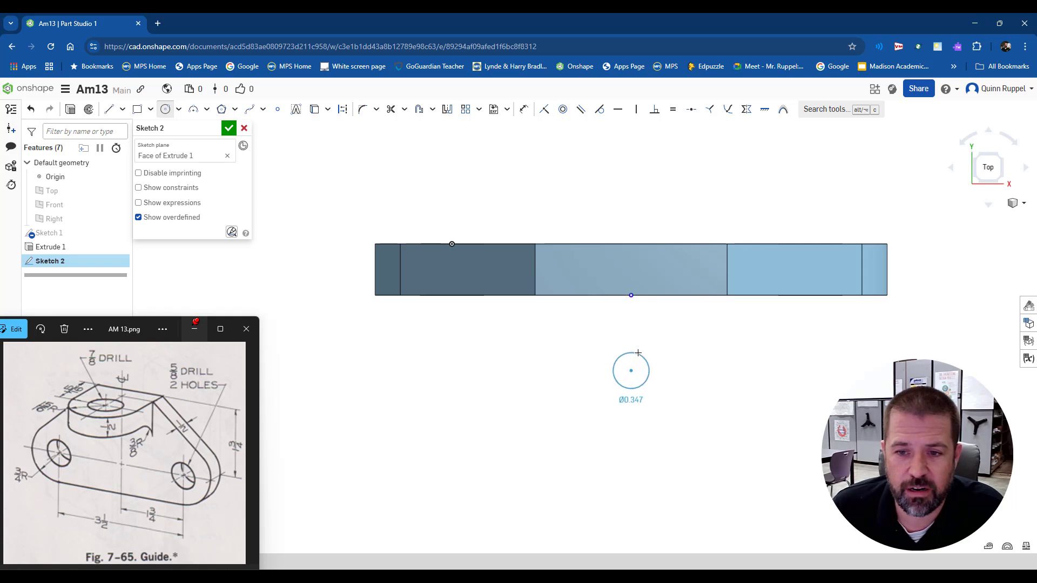
click(662, 356)
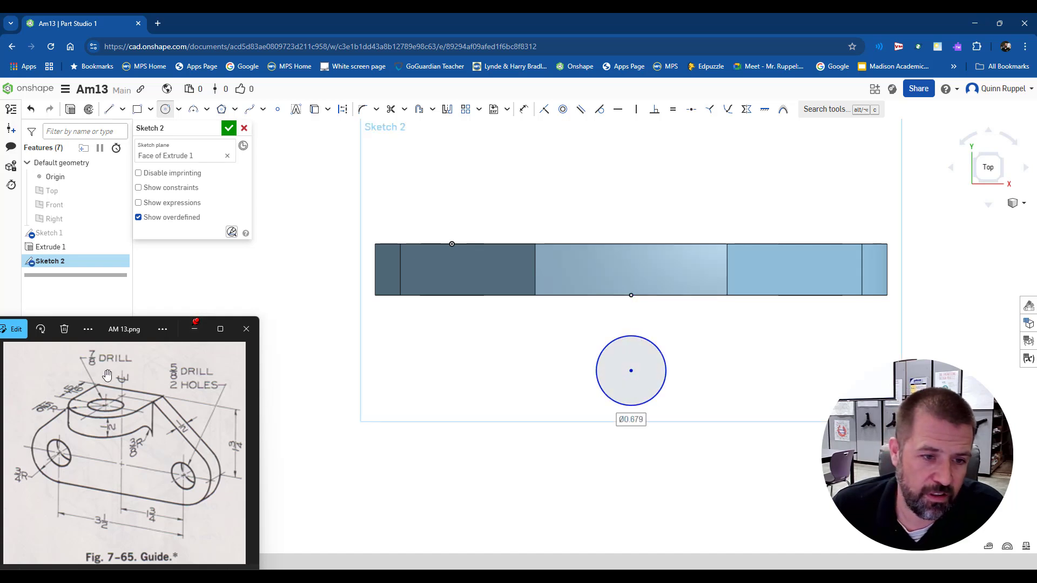
text(7/8)
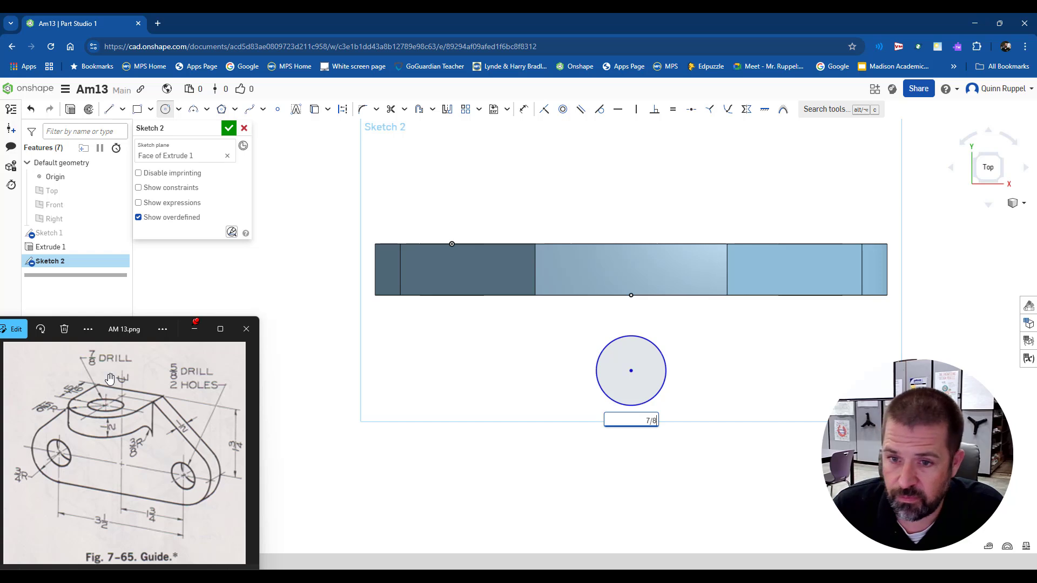
key(Return)
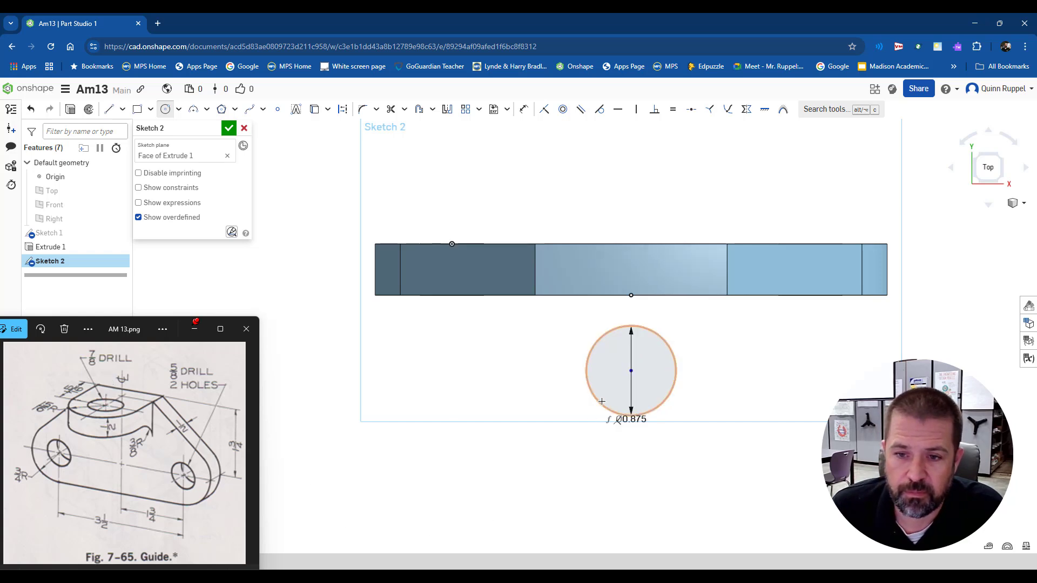
key(Escape)
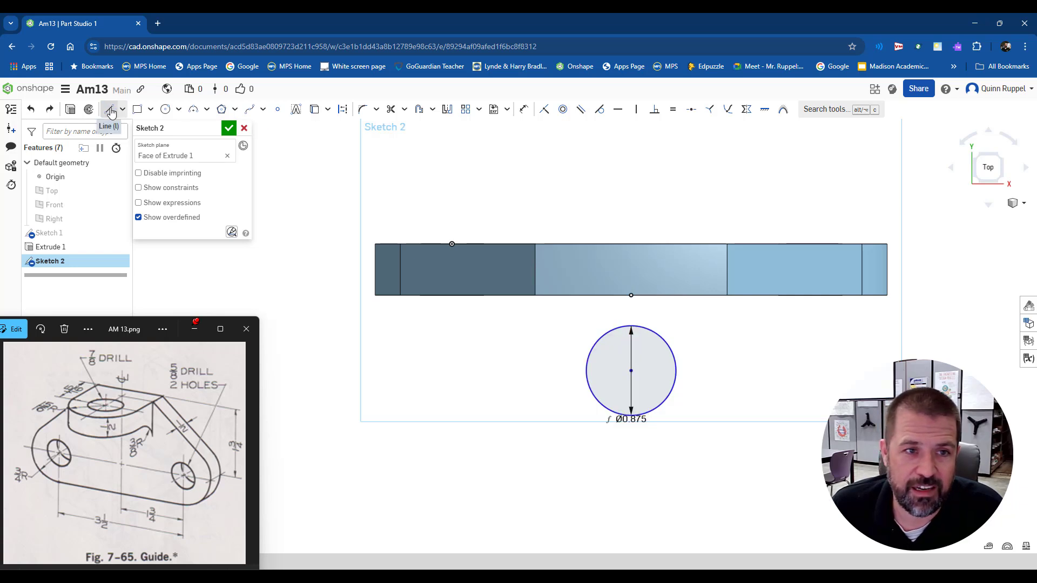
Sketch a 1.875 in diameter circle concentric with the 7/8 in circle
click(165, 109)
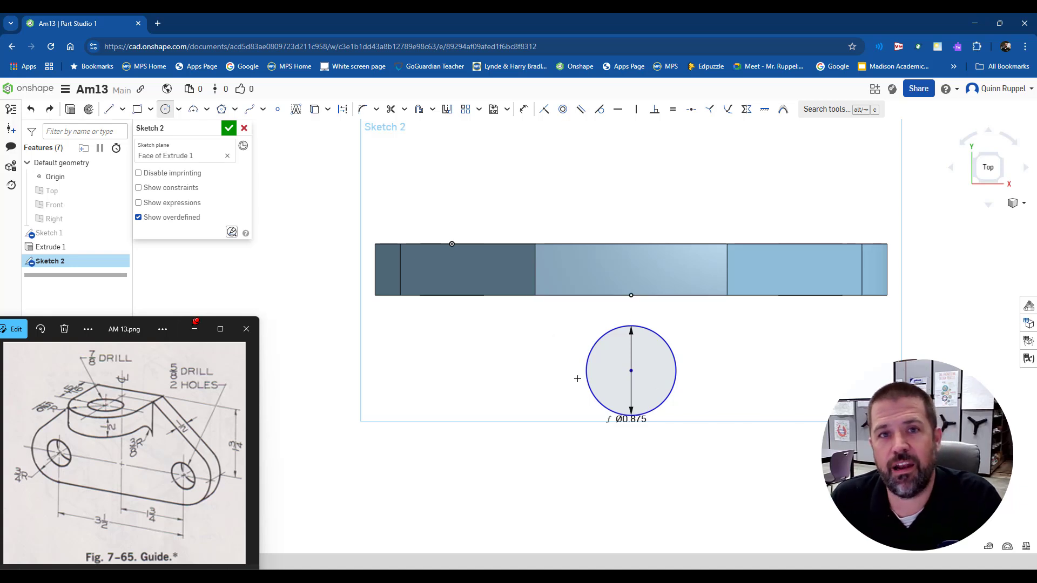
click(631, 372)
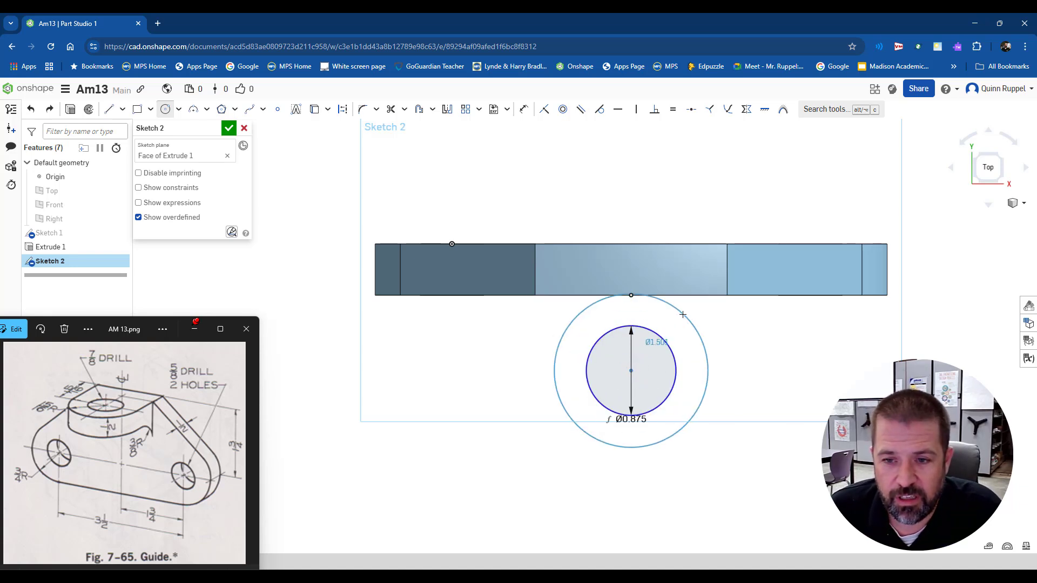
text(1.875)
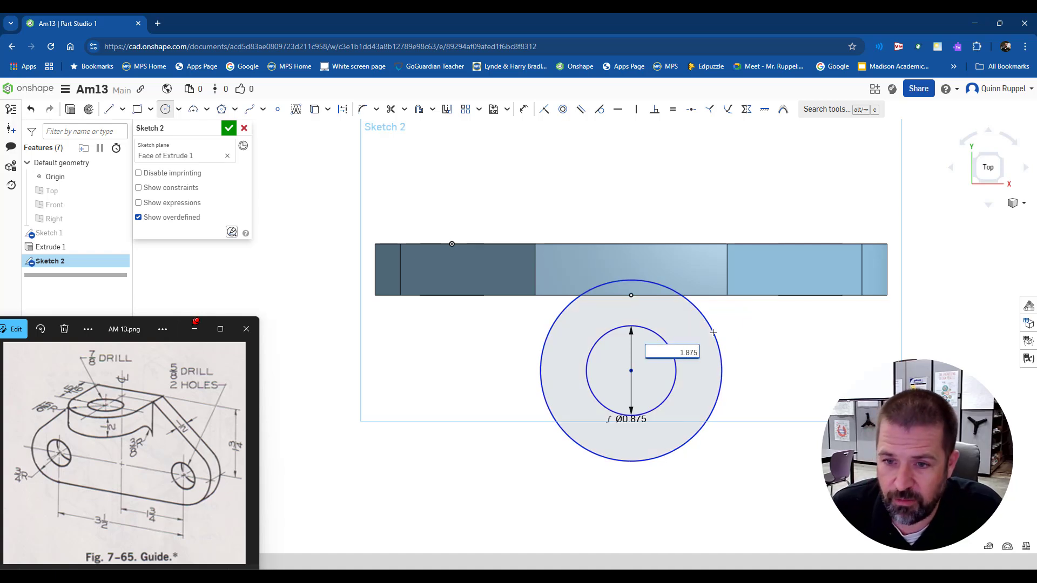
key(Return)
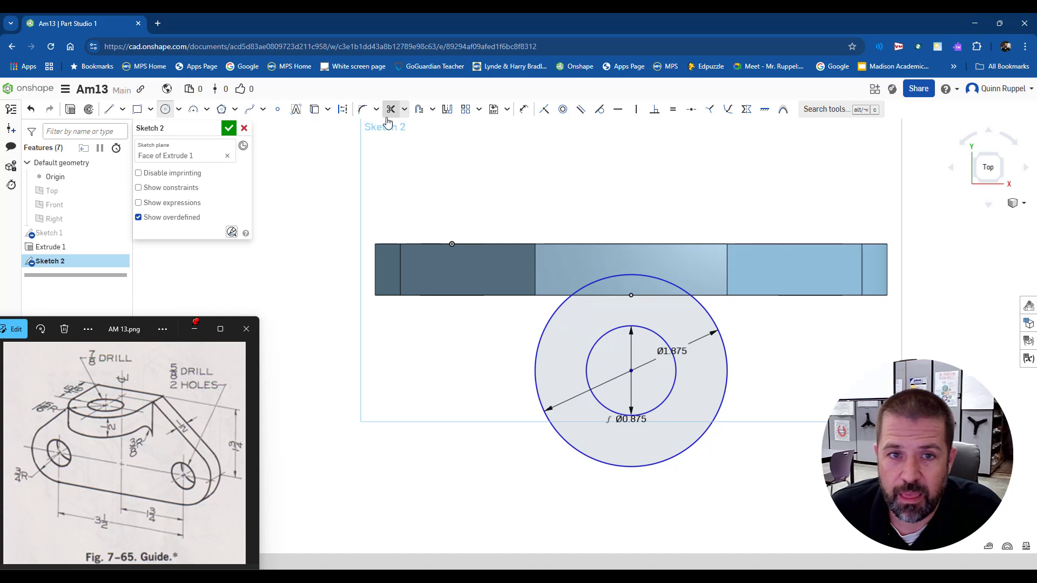
Dimension the distance from the top face's back edge to the circles' centre as 15/16 in
click(523, 109)
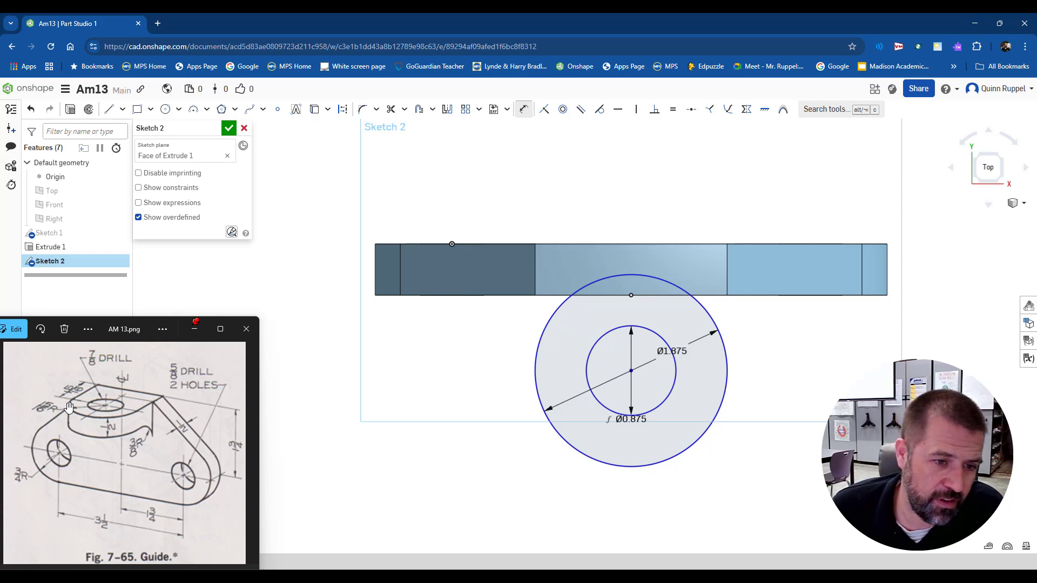
click(627, 244)
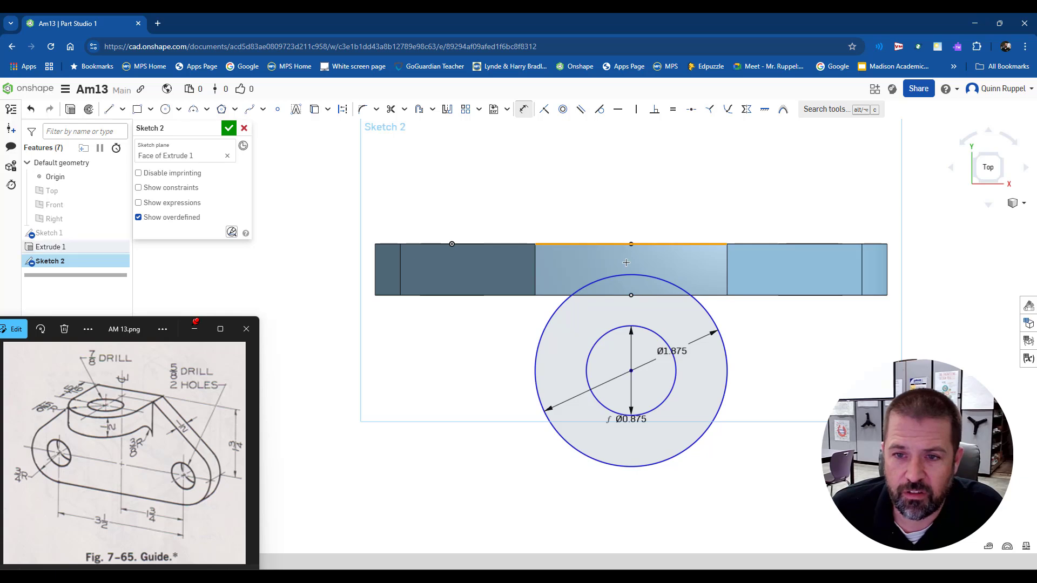
click(631, 372)
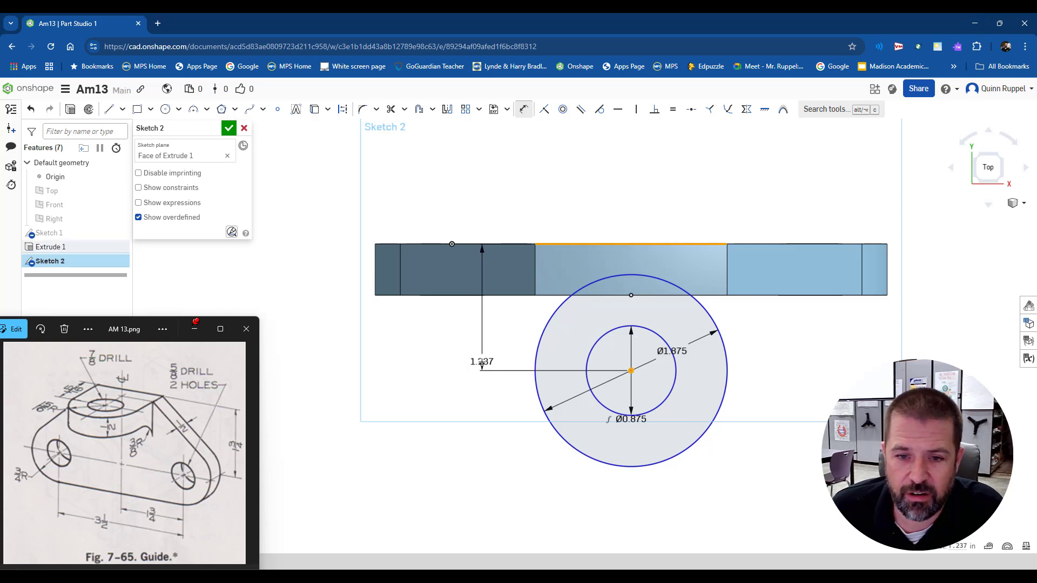
click(482, 362)
text(15/16)
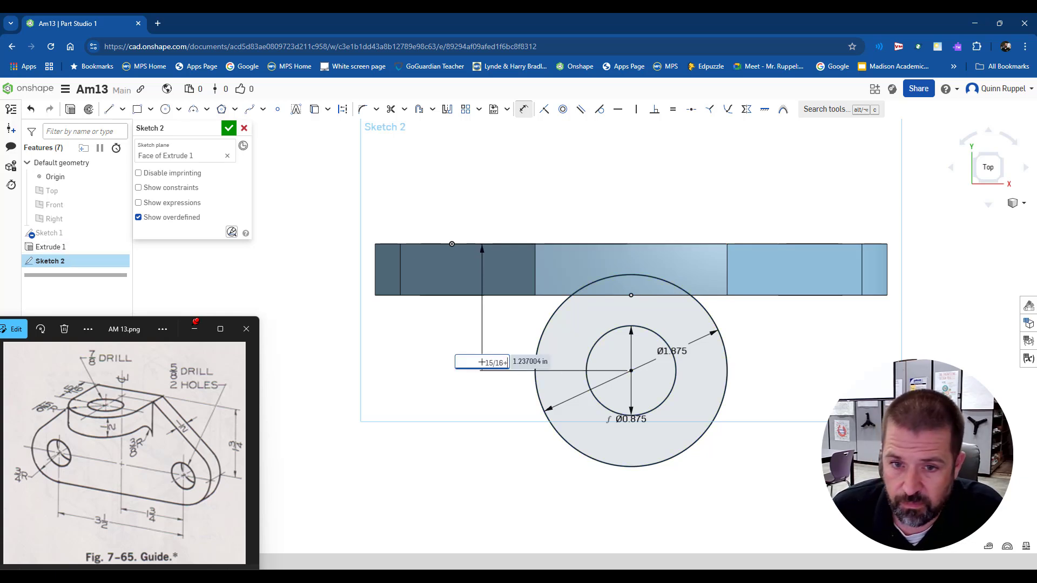
key(Return)
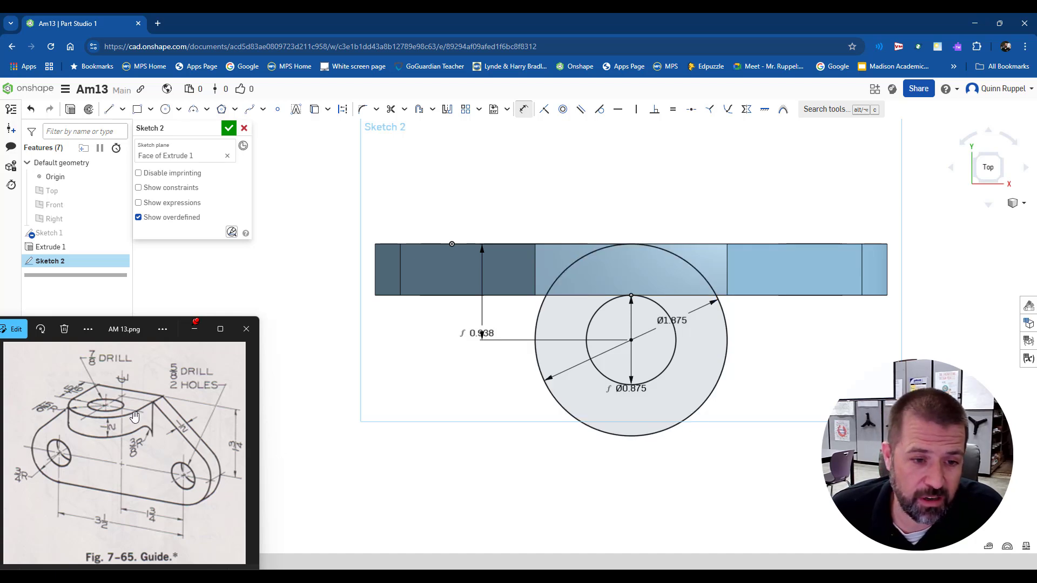
Draw vertical lines from both ends of the top face's back edge to the sides of the outer circle and finish the sketch
click(109, 109)
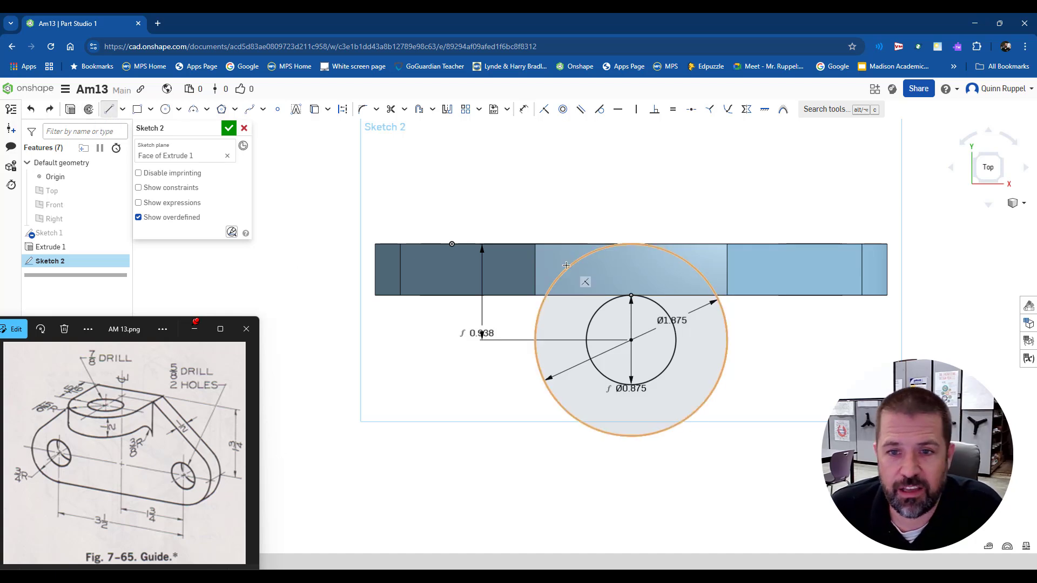
click(534, 248)
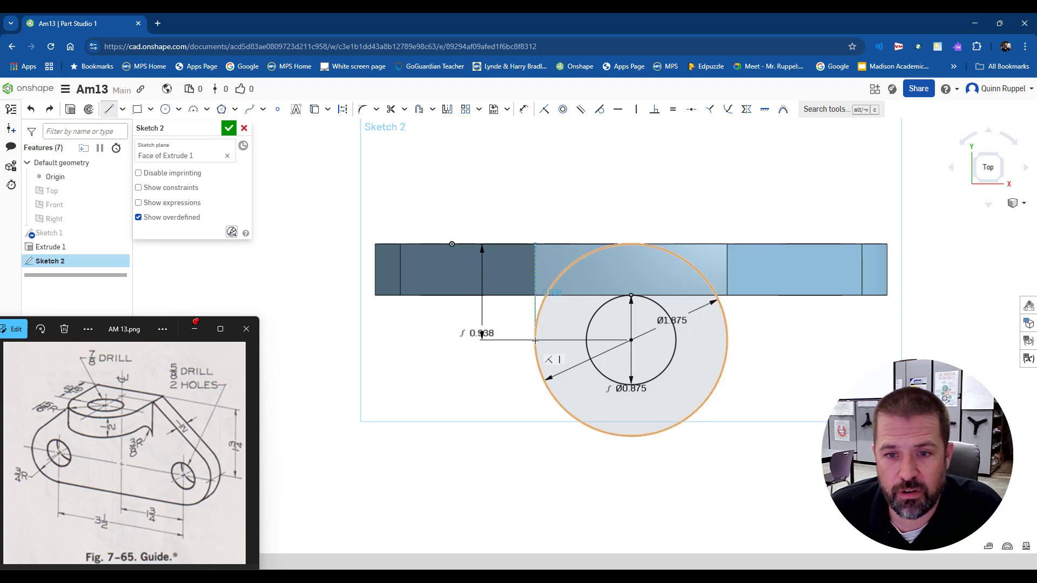
click(535, 340)
key(Escape)
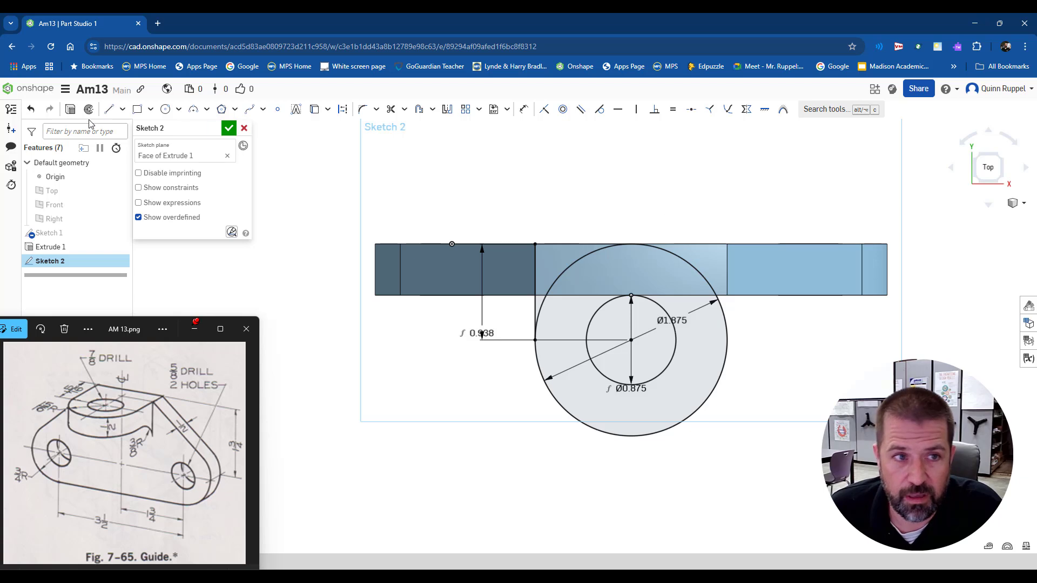
click(109, 109)
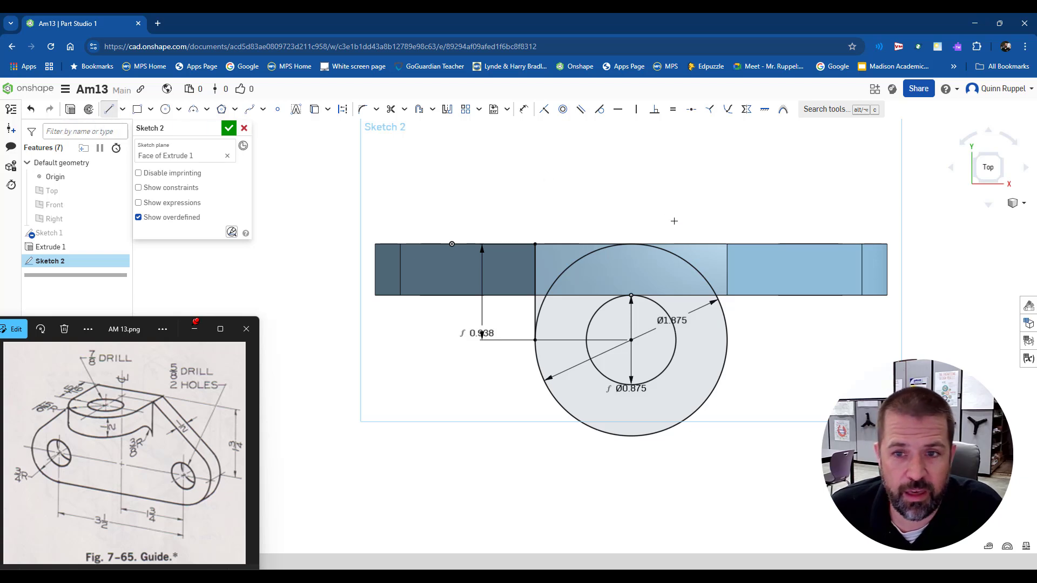
click(727, 244)
click(729, 347)
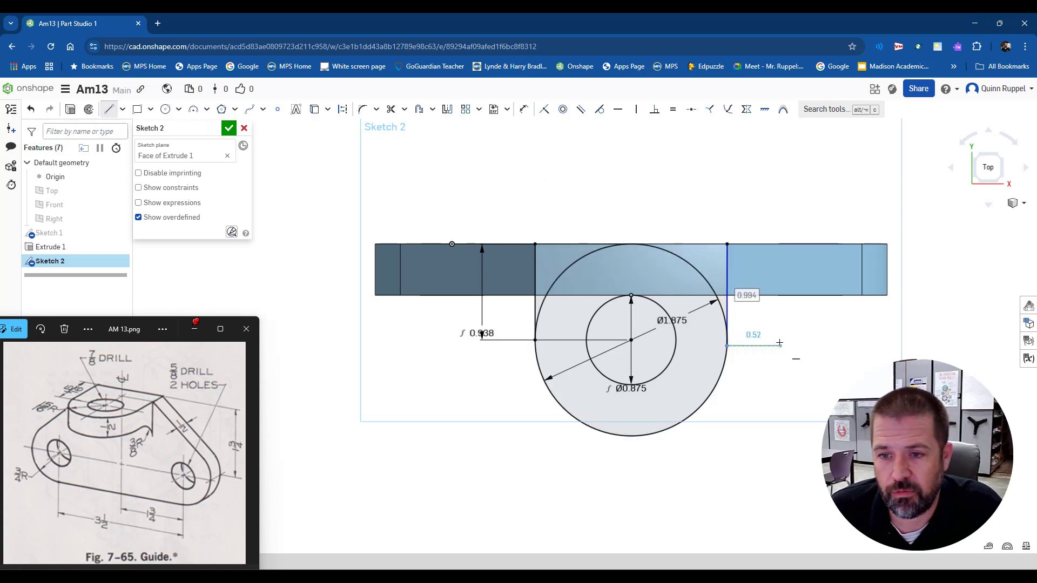
key(Escape)
middle_drag(759, 335, 733, 306)
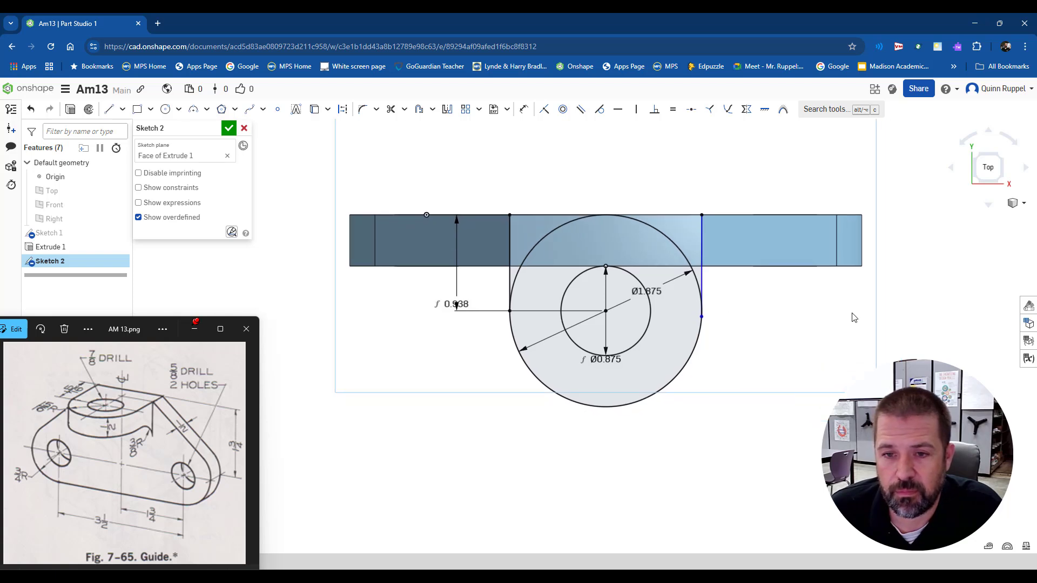
click(229, 128)
key(shift+7)
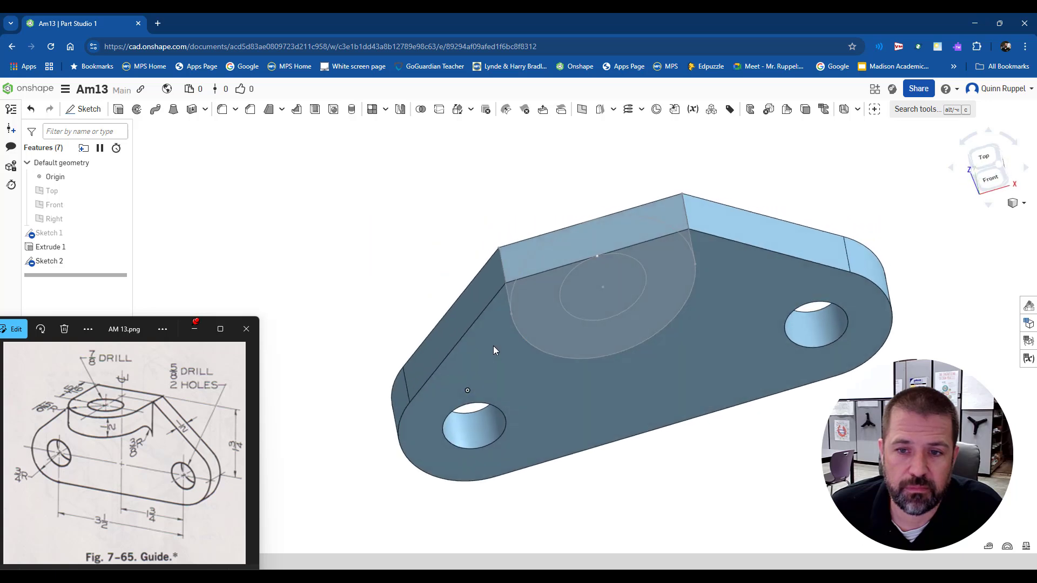
Start an extrusion of all the boss sketch regions, including the small corner areas, leaving the 7/8 in circle open
click(118, 109)
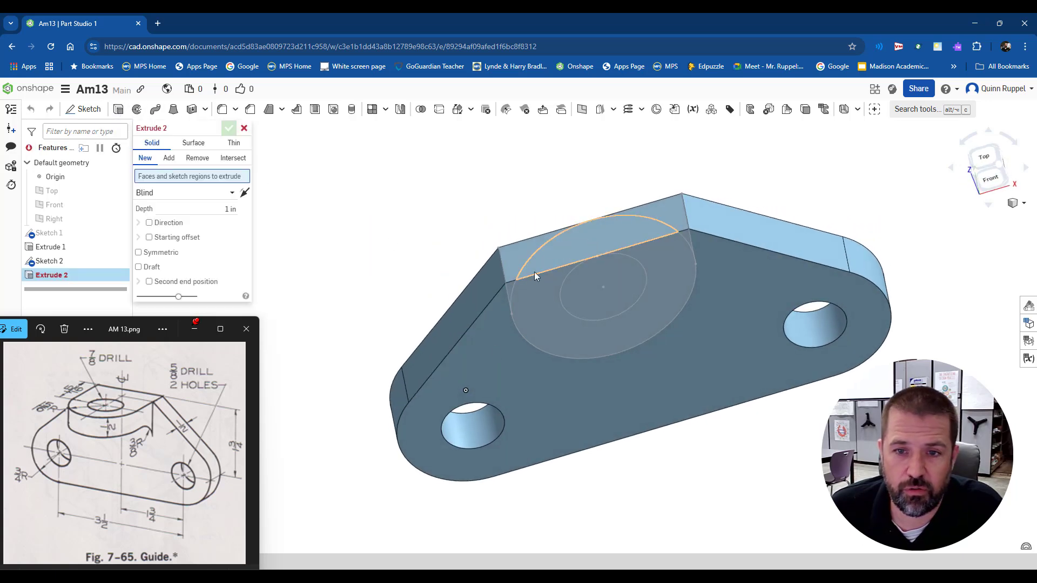
scroll(518, 281, down, 2)
scroll(510, 290, up, 6)
click(535, 225)
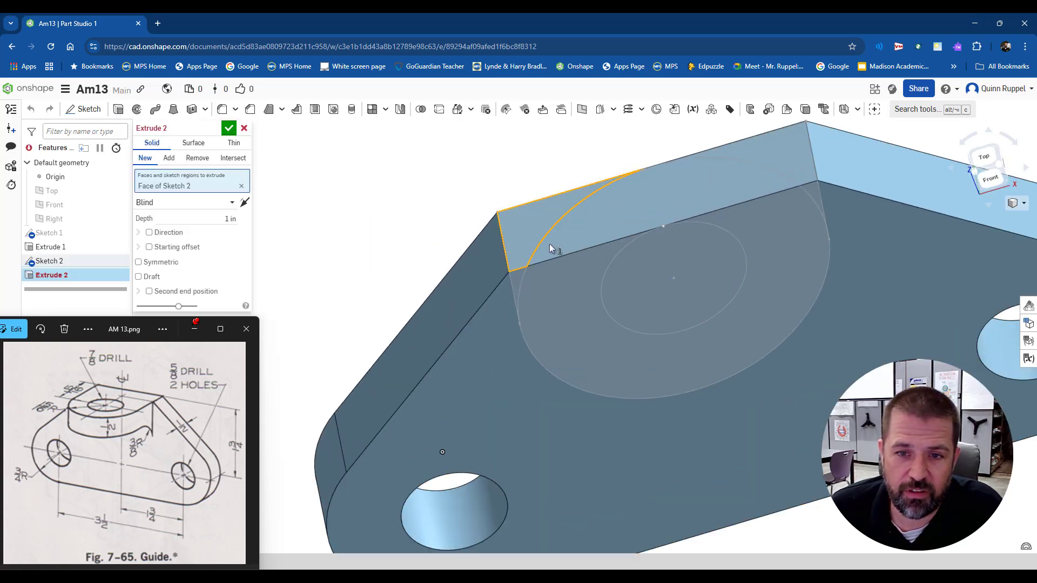
click(567, 245)
click(522, 281)
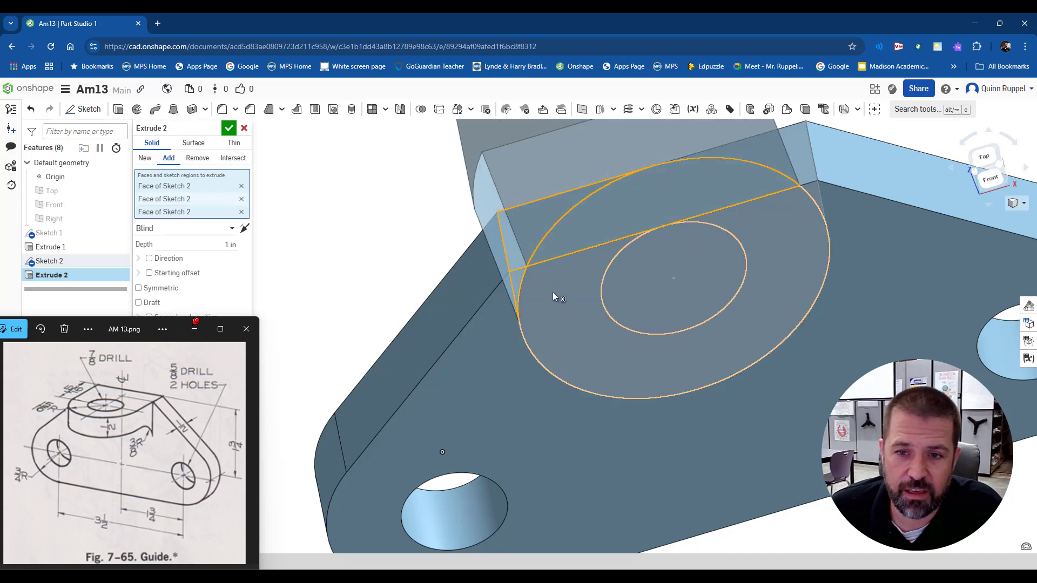
click(553, 292)
click(821, 196)
click(814, 192)
click(802, 144)
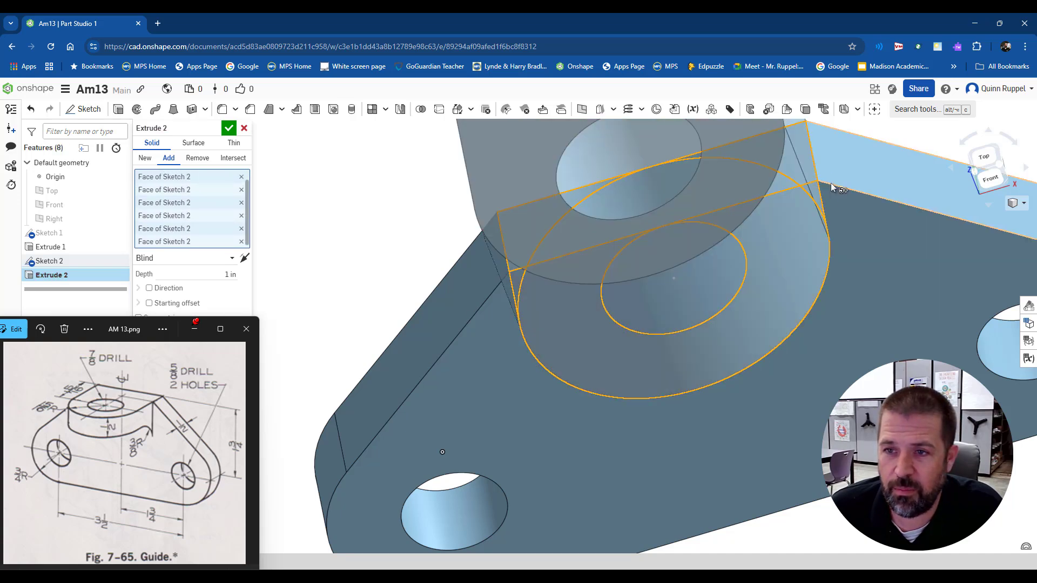
scroll(861, 251, up, 2)
scroll(861, 252, down, 3)
middle_drag(877, 354, 746, 222)
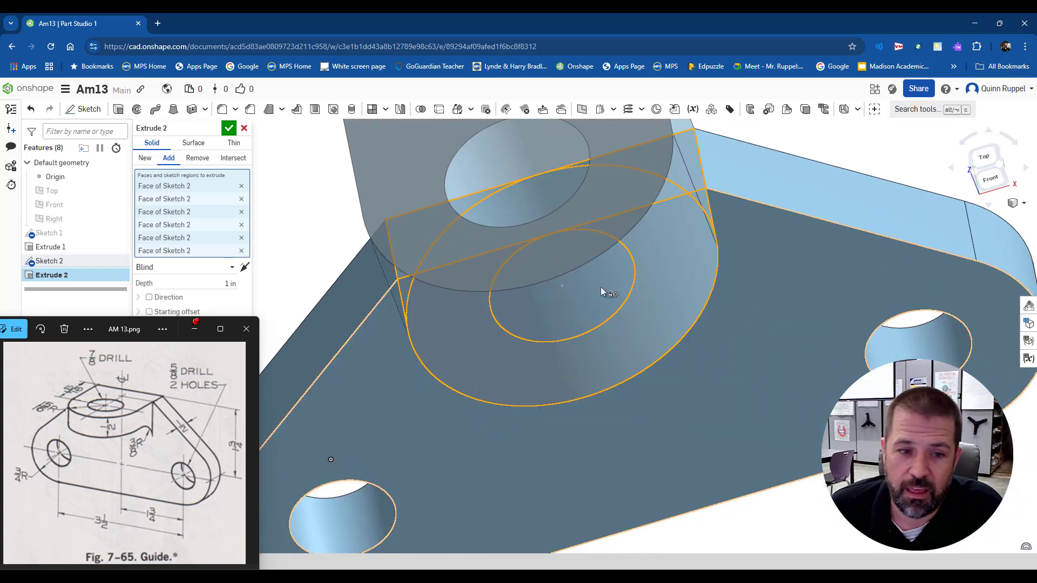
Flip the boss extrusion downward, set its depth to 1/2 in and add it to the plate
click(246, 267)
middle_drag(317, 321, 319, 219)
click(230, 284)
text(1/2)
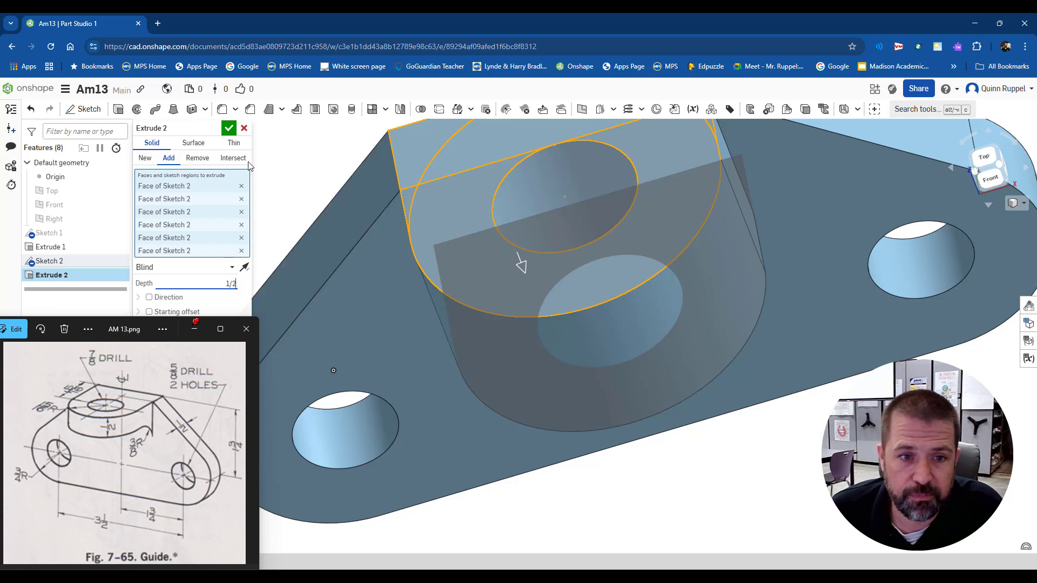
click(231, 134)
scroll(690, 361, down, 3)
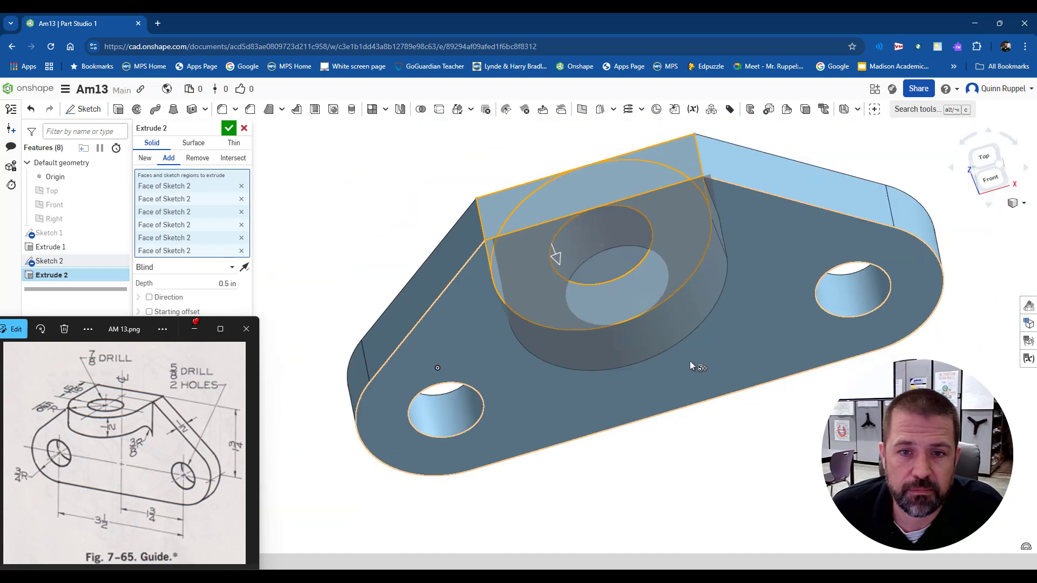
scroll(692, 192, down, 2)
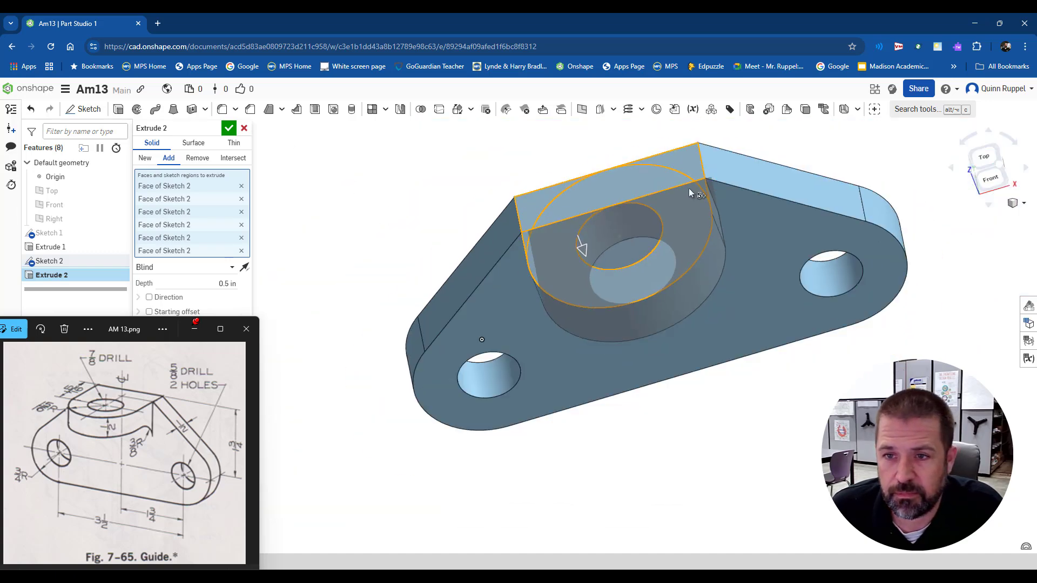
click(229, 130)
Fillet the inner edge where the boss's underside meets the plate's front face with a 3/8 in radius
middle_drag(796, 258, 762, 225)
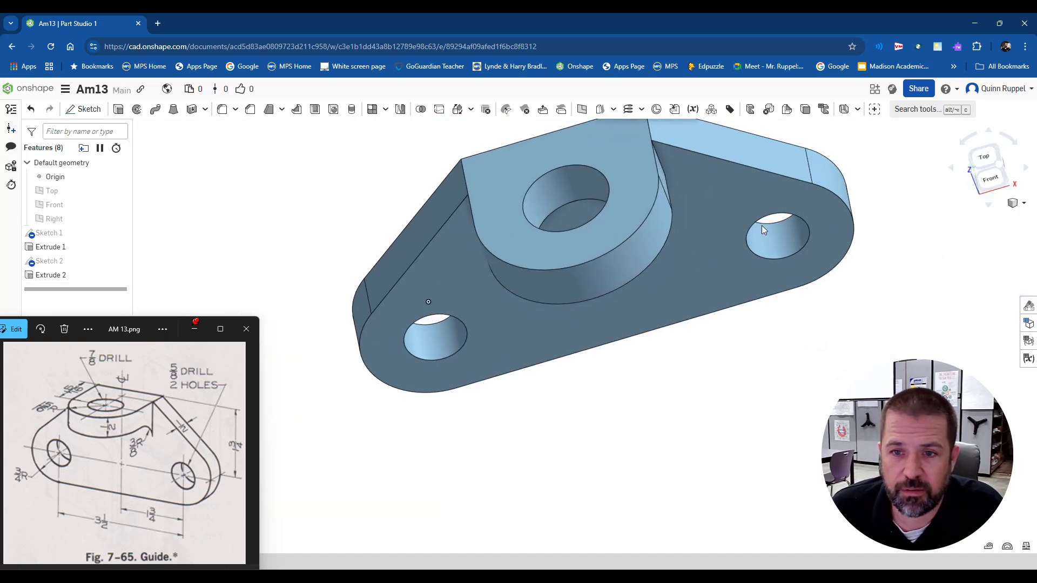
click(1004, 171)
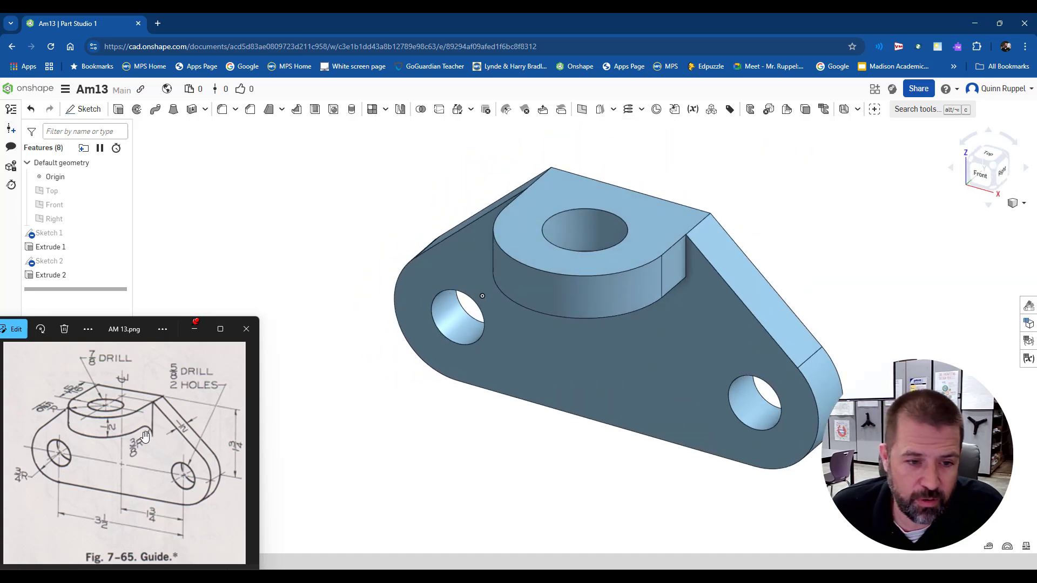
right_drag(835, 275, 817, 243)
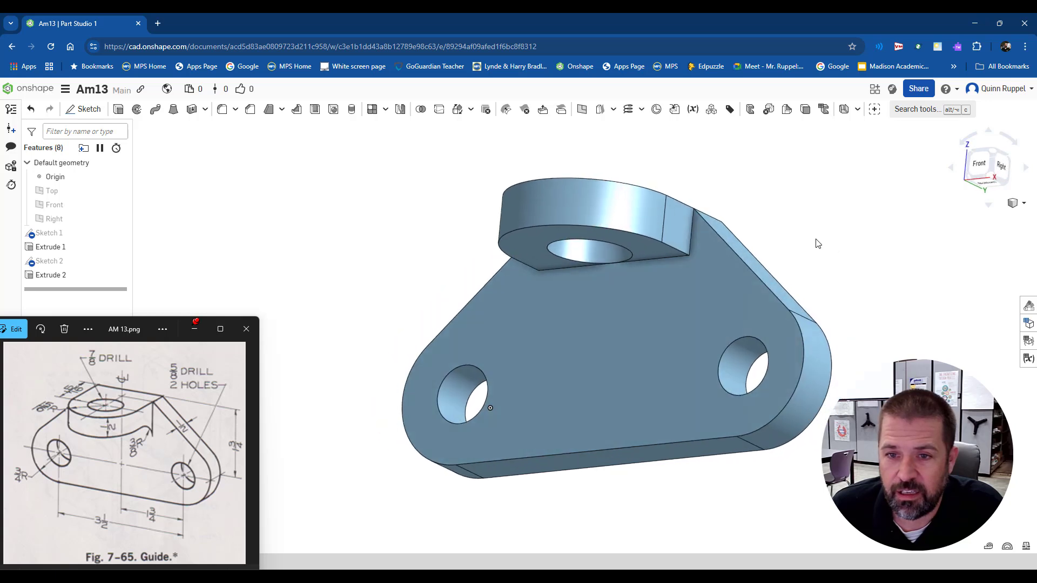
click(222, 109)
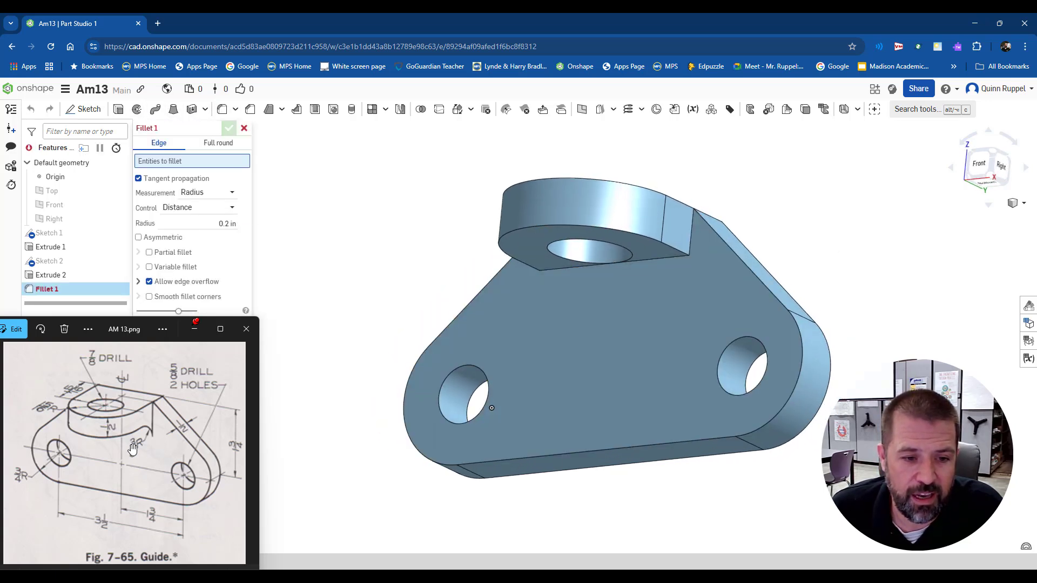
click(217, 224)
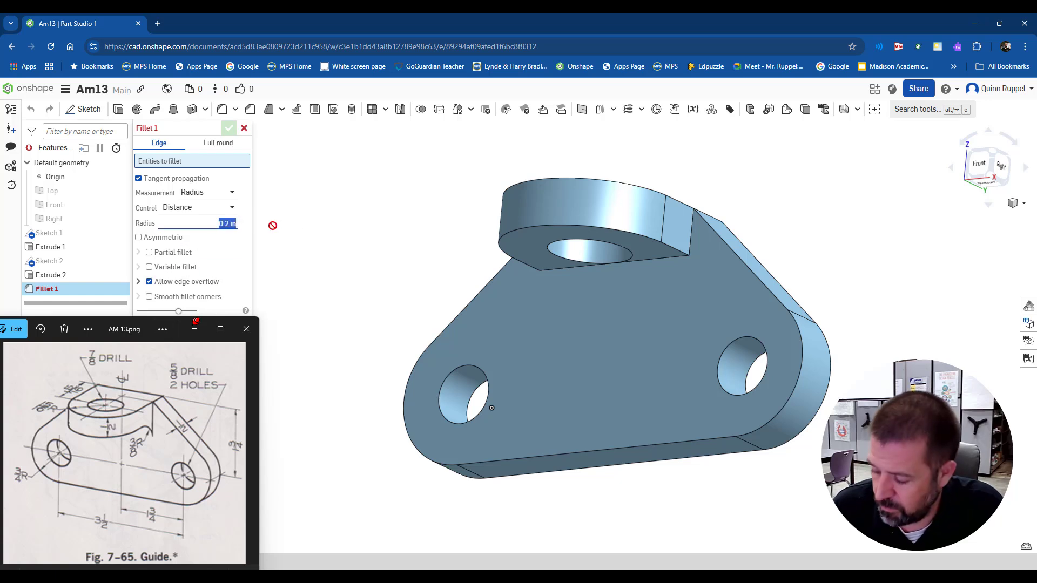
text(3/8)
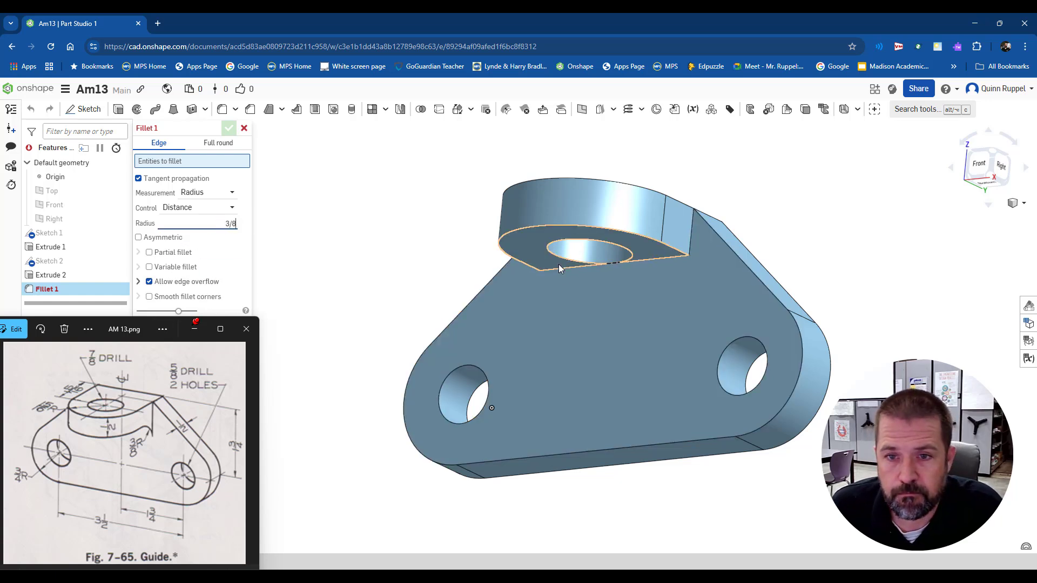
click(558, 268)
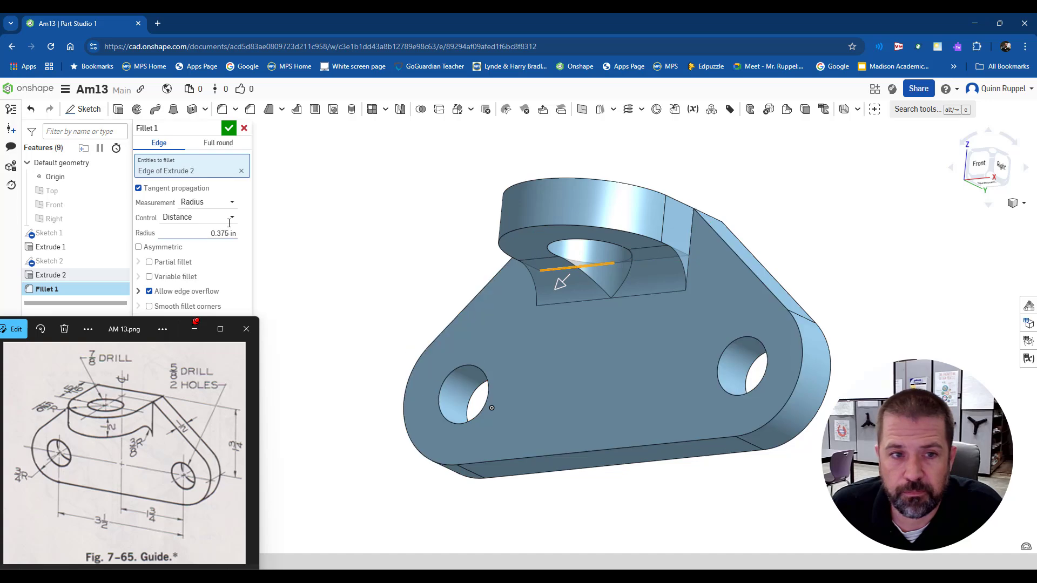
click(229, 128)
right_drag(815, 271, 853, 270)
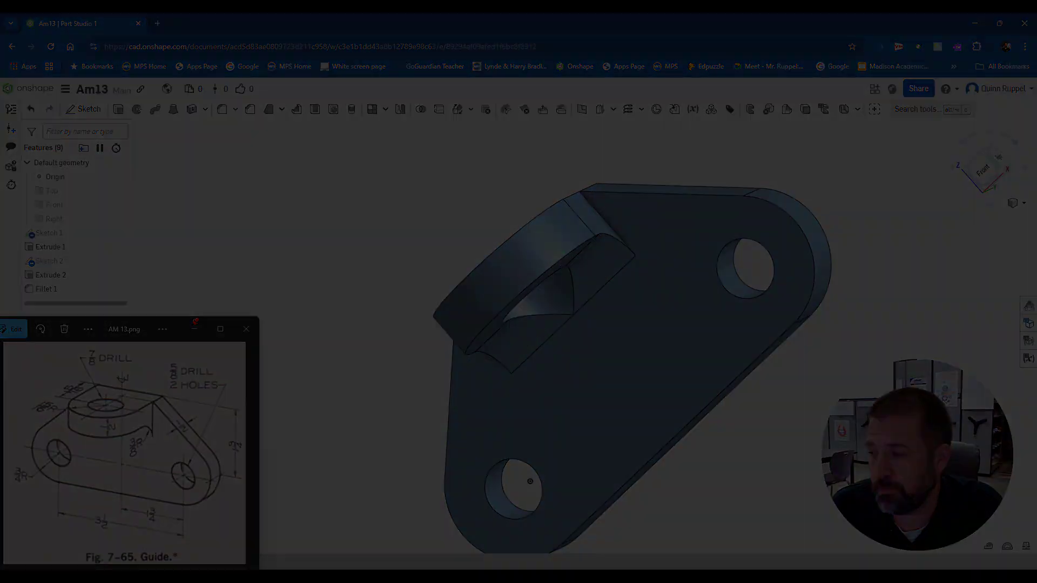